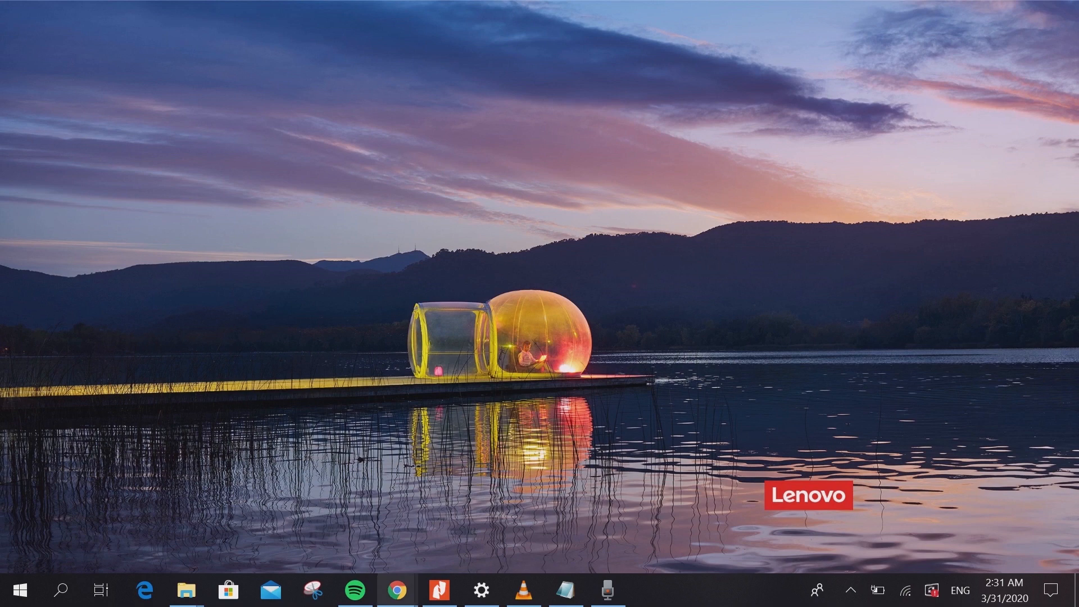
{"action": "mouse_move", "coordinate": [397, 590]}
{"action": "left_click", "coordinate": [487, 518]}
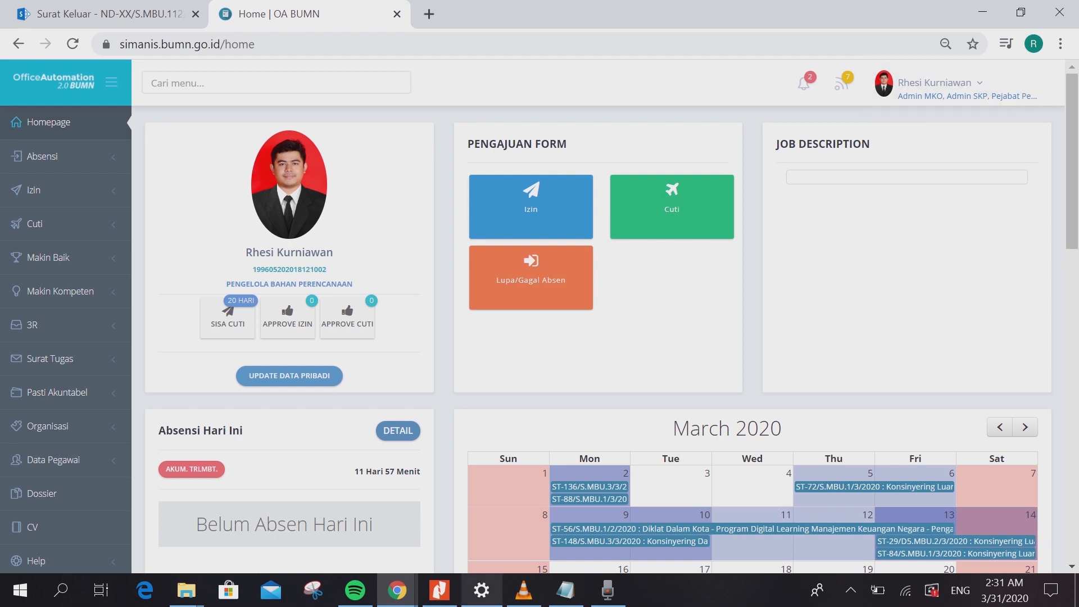
{"action": "left_click", "coordinate": [524, 591]}
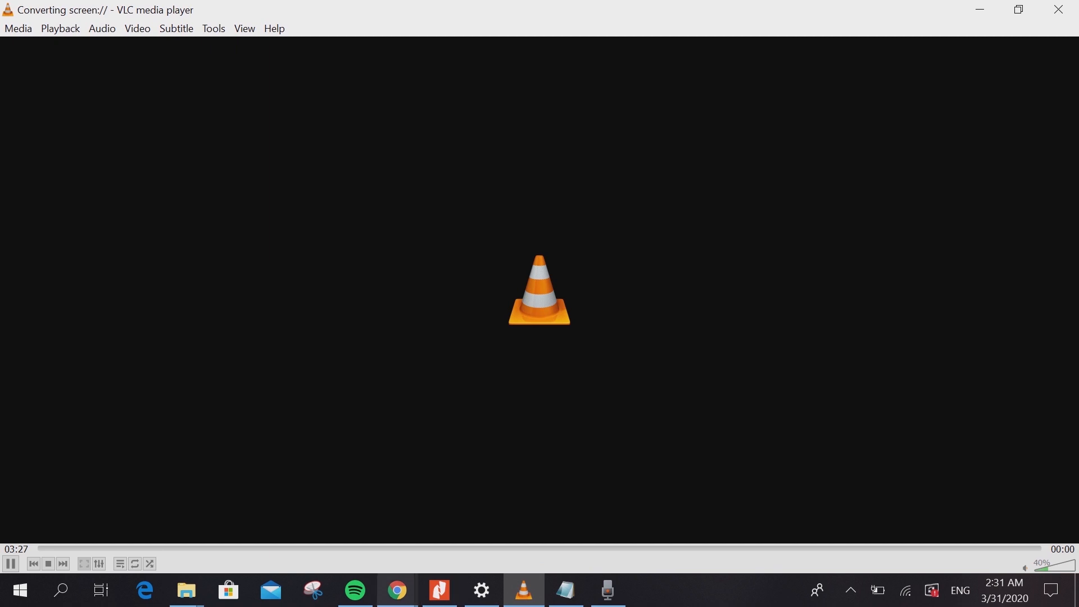
Step: Switch to Chrome and bring up the OA BUMN homepage
{"action": "mouse_move", "coordinate": [398, 590]}
{"action": "left_click", "coordinate": [484, 516]}
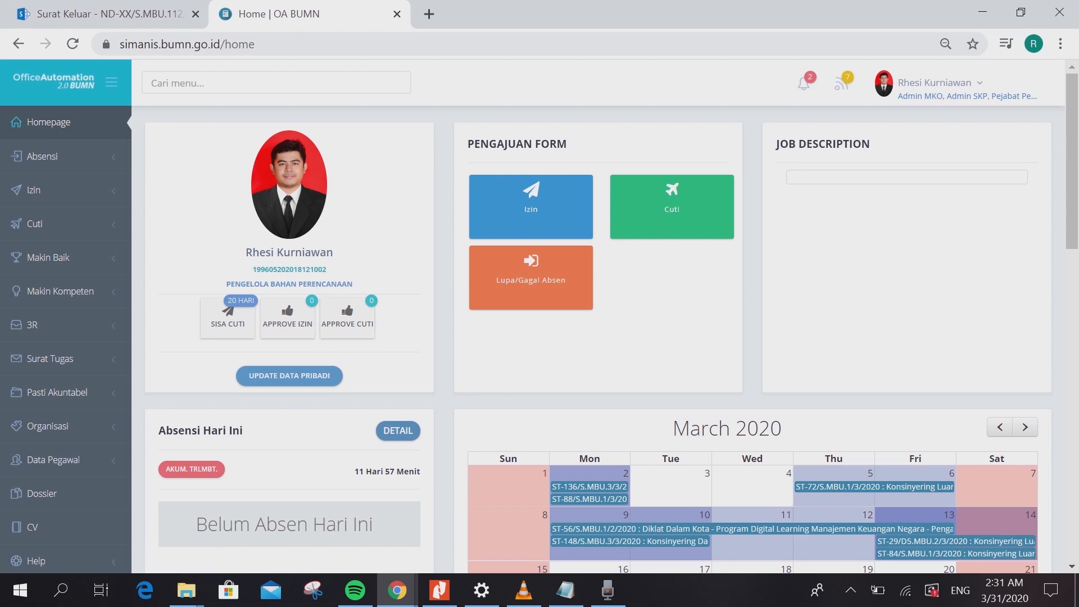
{"action": "scroll", "coordinate": [59, 309], "scroll_direction": "down", "scroll_amount": 2}
{"action": "scroll", "coordinate": [59, 309], "scroll_direction": "up", "scroll_amount": 2}
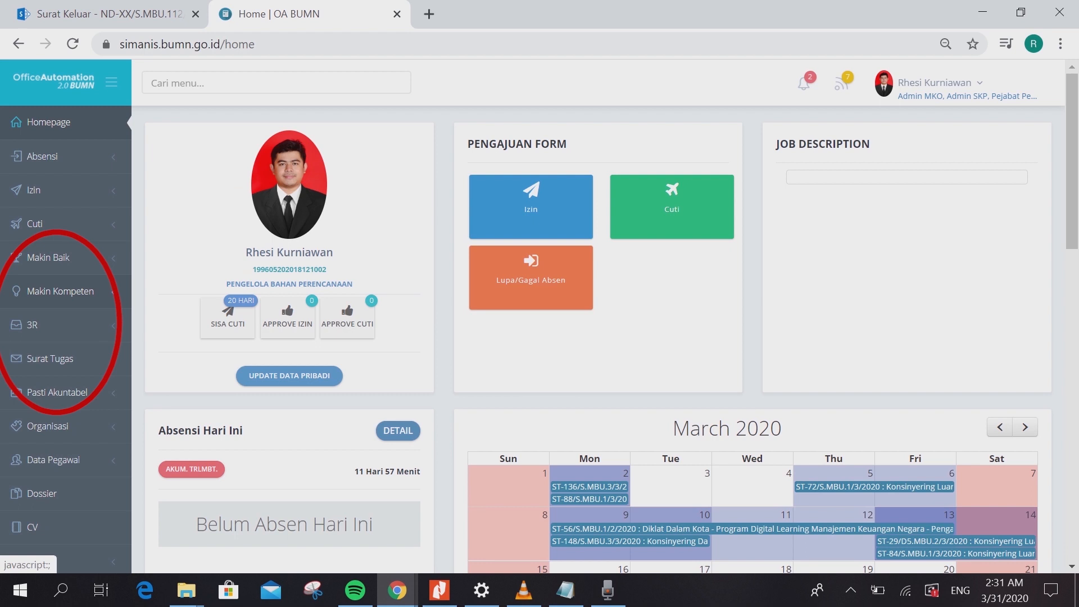
Step: Open the Realisasi page of SKP Bulanan within the Makin Baik section
{"action": "left_click", "coordinate": [48, 257]}
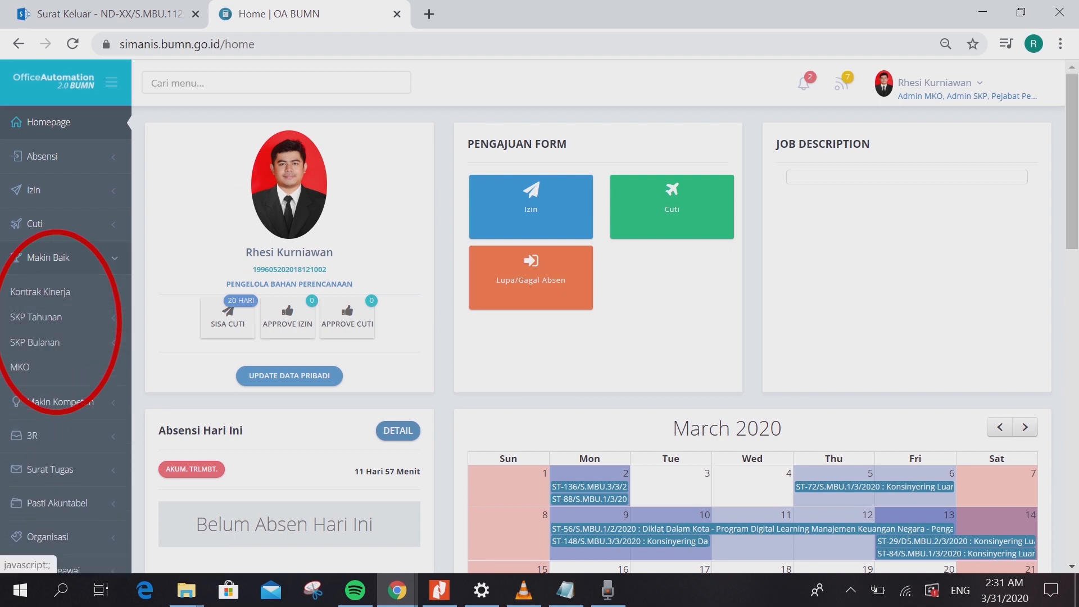
{"action": "left_click", "coordinate": [35, 343]}
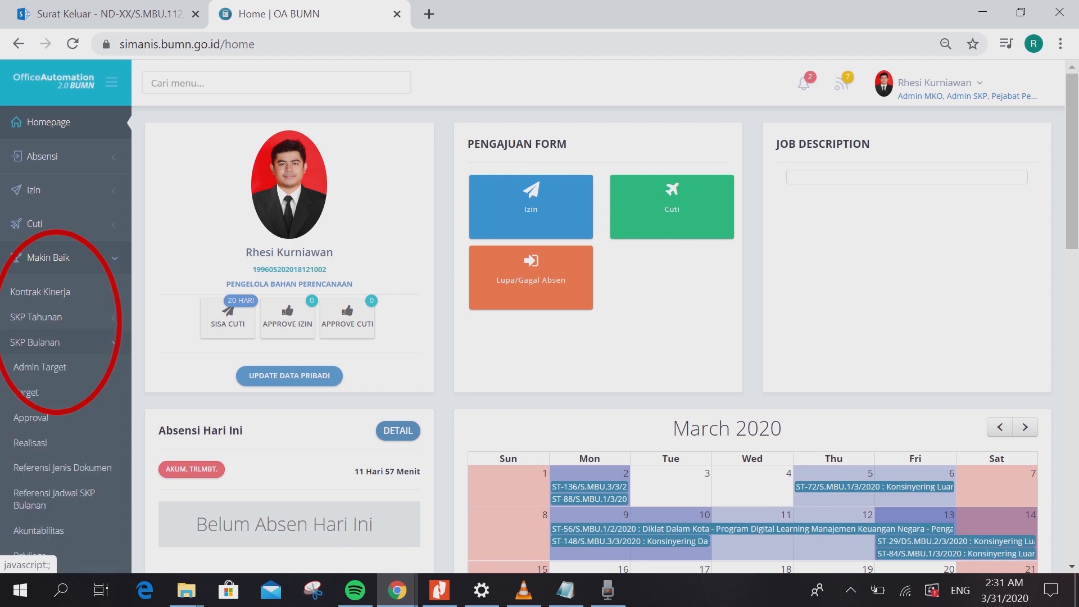
{"action": "scroll", "coordinate": [56, 380], "scroll_direction": "down", "scroll_amount": 2}
{"action": "scroll", "coordinate": [56, 380], "scroll_direction": "down", "scroll_amount": 1}
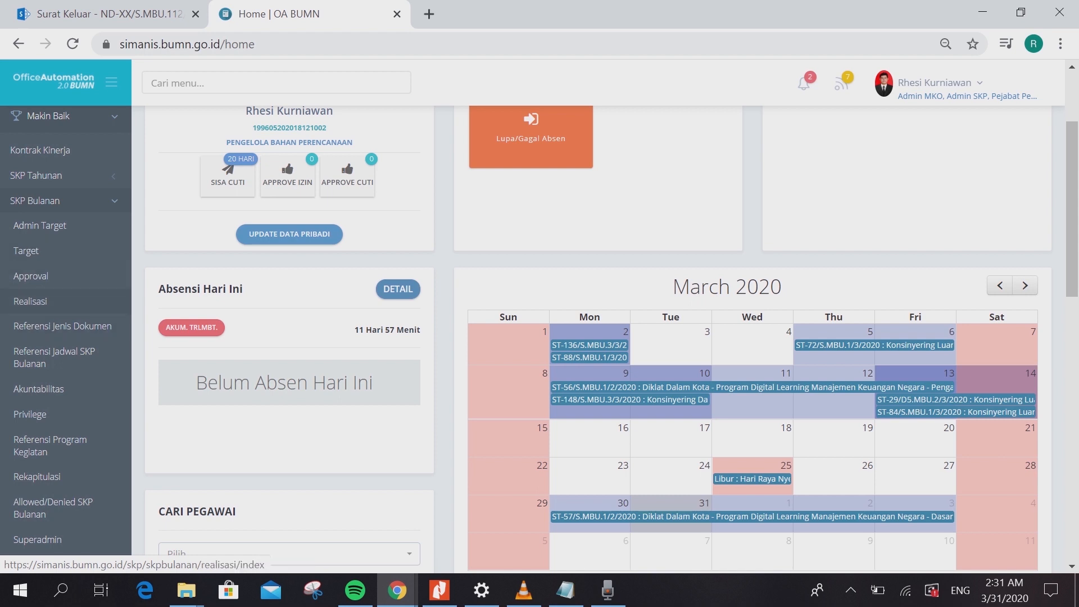
{"action": "left_click", "coordinate": [30, 302]}
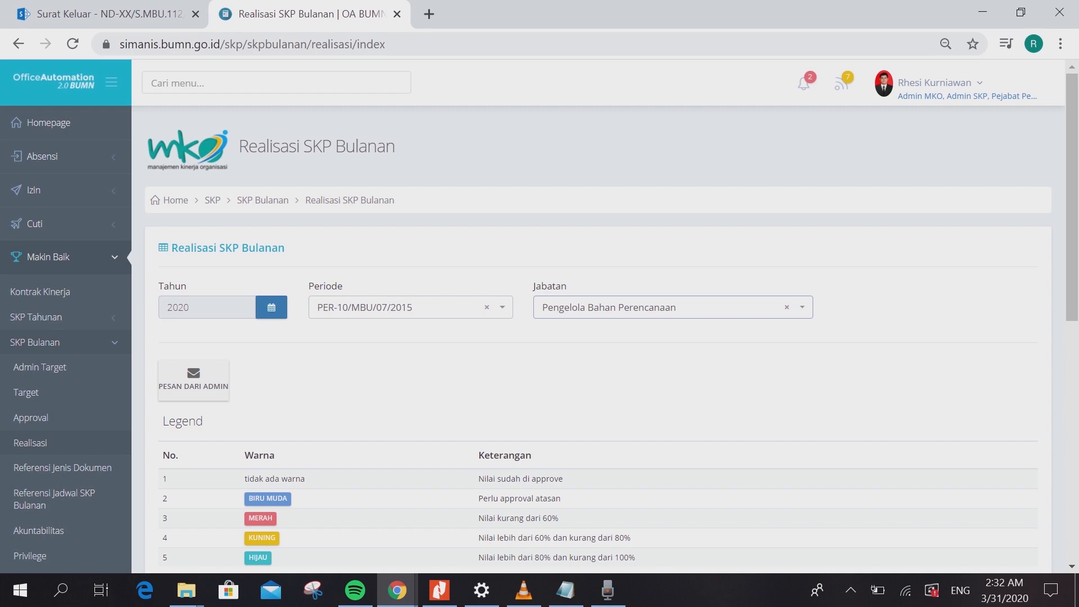
Step: Choose Pengelola Bahan Perencanaan as the Jabatan to load its monthly SKP realization data
{"action": "scroll", "coordinate": [562, 338], "scroll_direction": "down", "scroll_amount": 10}
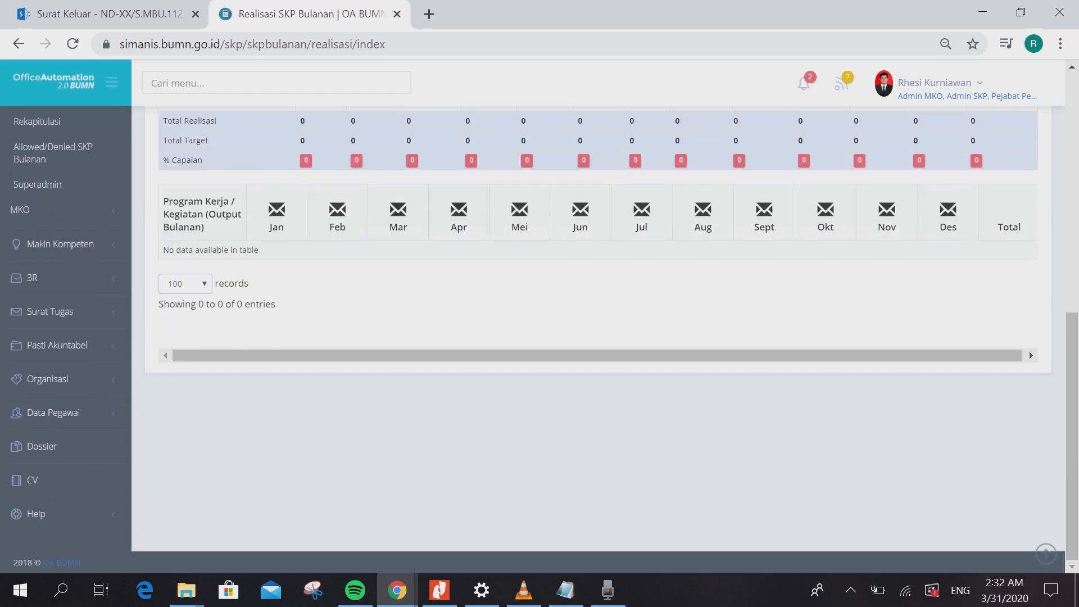
{"action": "scroll", "coordinate": [562, 337], "scroll_direction": "up", "scroll_amount": 4}
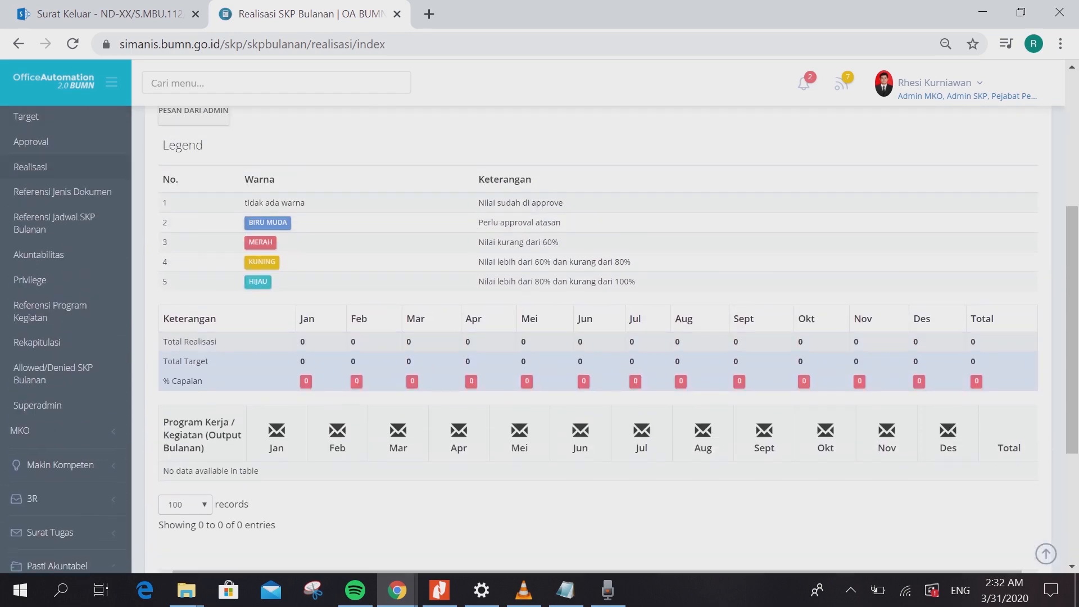
{"action": "scroll", "coordinate": [562, 337], "scroll_direction": "up", "scroll_amount": 3}
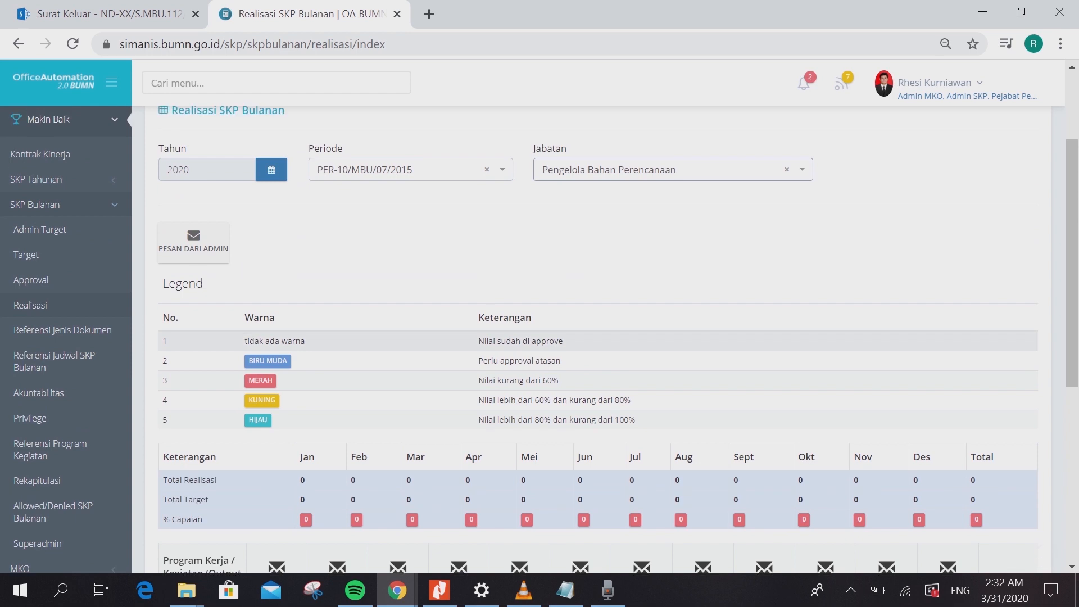
{"action": "scroll", "coordinate": [562, 337], "scroll_direction": "up", "scroll_amount": 1}
{"action": "left_click", "coordinate": [663, 169]}
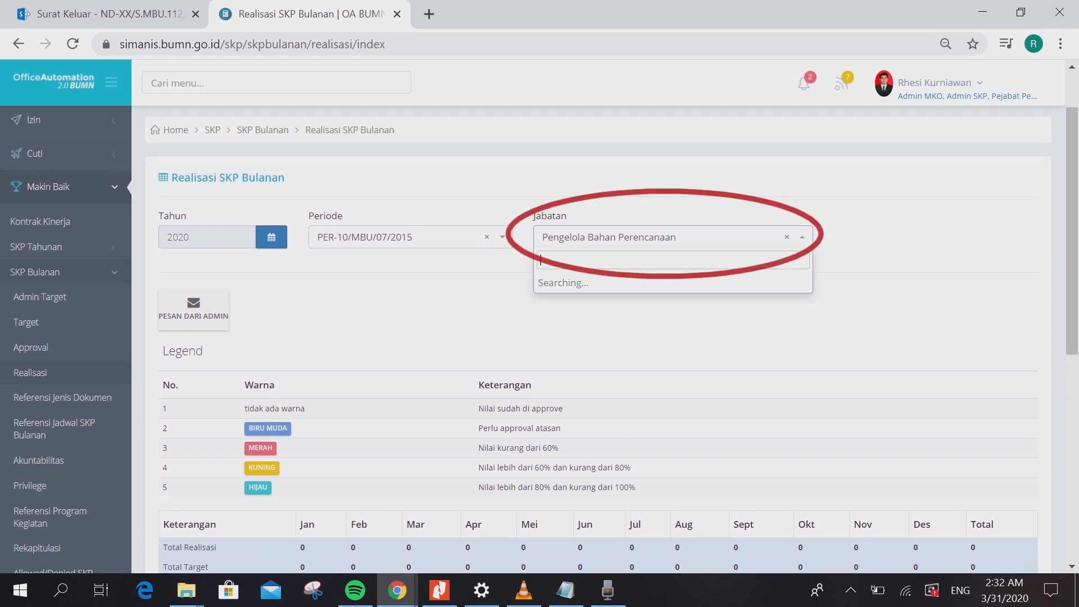
{"action": "left_click", "coordinate": [664, 283]}
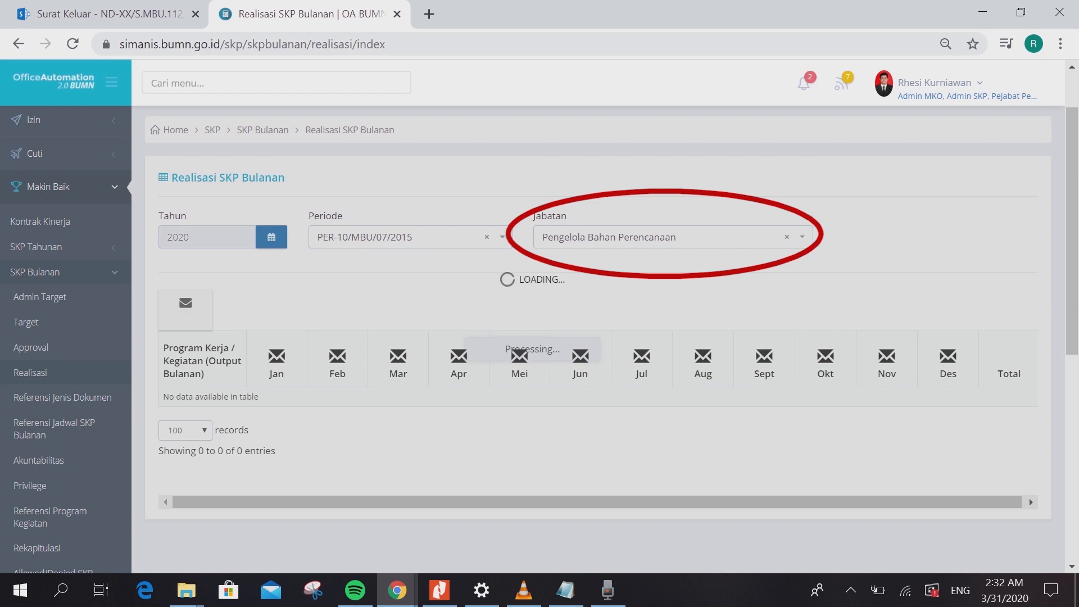
Step: Open the March realization upload for Penyusunan LKIP Sesmen and bring up the explanation field for an unachieved output (Tidak)
{"action": "scroll", "coordinate": [598, 337], "scroll_direction": "down", "scroll_amount": 4}
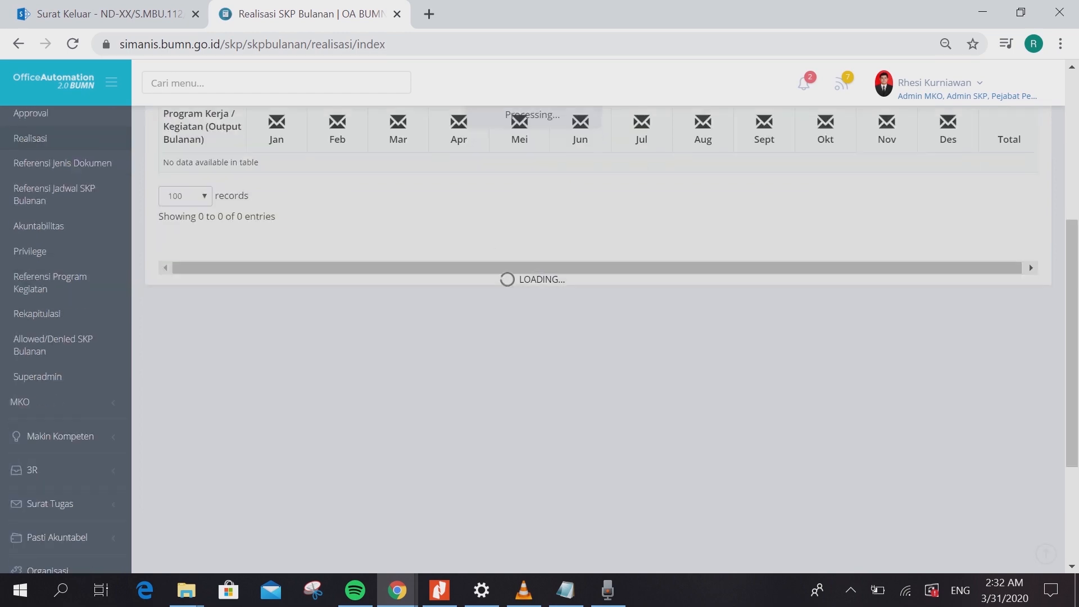
{"action": "scroll", "coordinate": [598, 337], "scroll_direction": "up", "scroll_amount": 5}
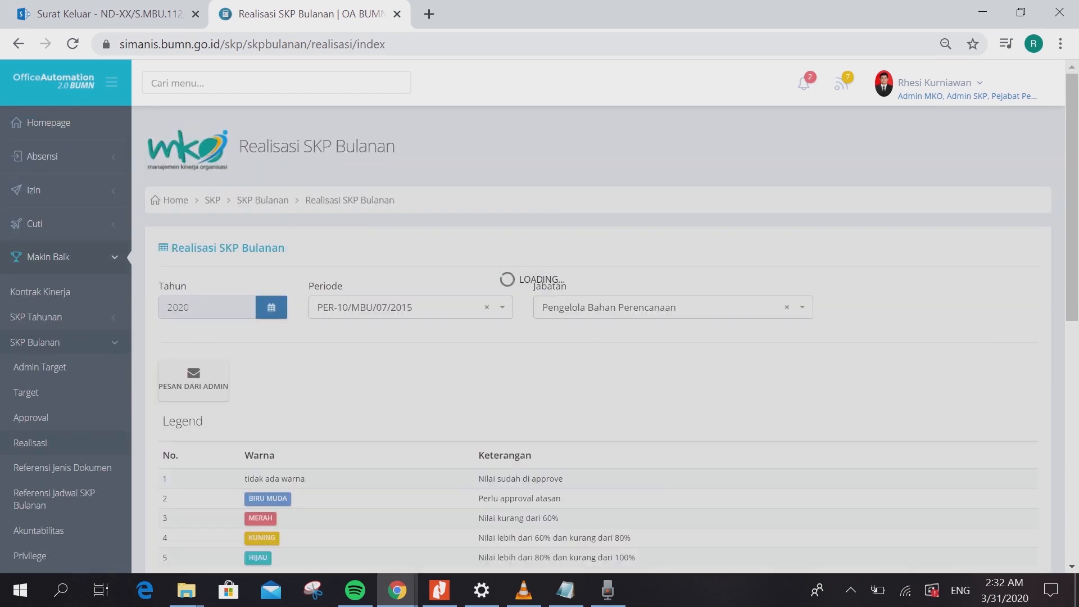
{"action": "scroll", "coordinate": [598, 337], "scroll_direction": "down", "scroll_amount": 6}
{"action": "scroll", "coordinate": [598, 337], "scroll_direction": "up", "scroll_amount": 3}
{"action": "scroll", "coordinate": [598, 338], "scroll_direction": "down", "scroll_amount": 6}
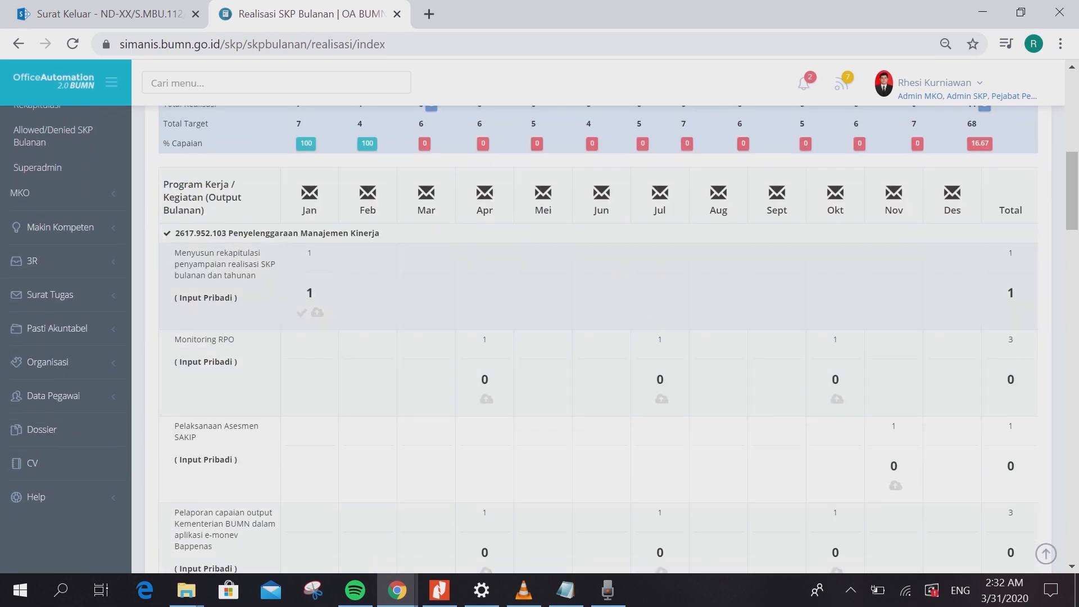
{"action": "scroll", "coordinate": [598, 337], "scroll_direction": "down", "scroll_amount": 10}
{"action": "scroll", "coordinate": [598, 337], "scroll_direction": "down", "scroll_amount": 3}
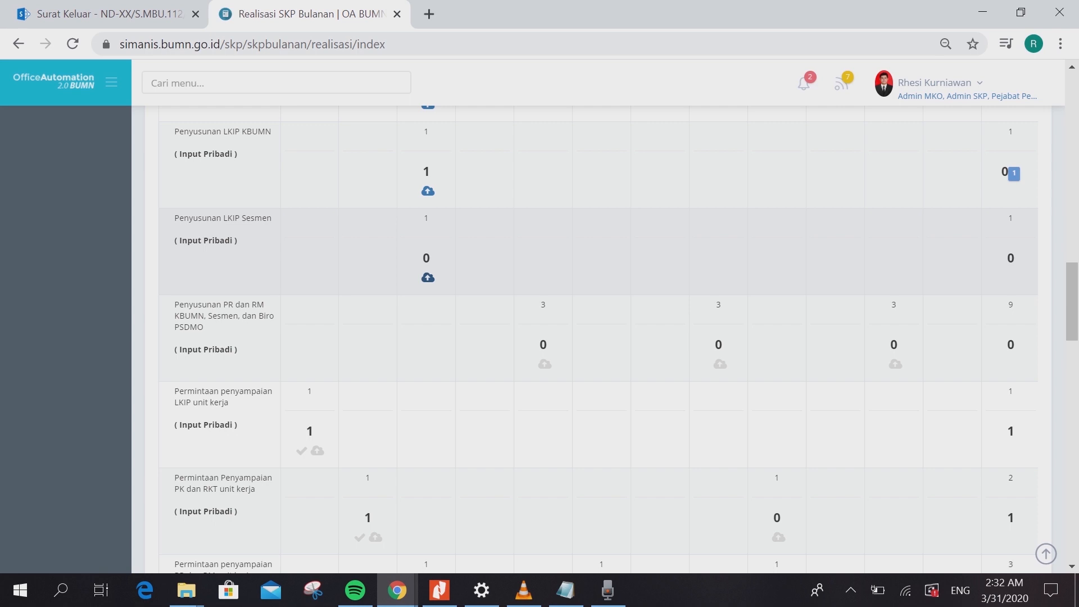
{"action": "left_click", "coordinate": [428, 277]}
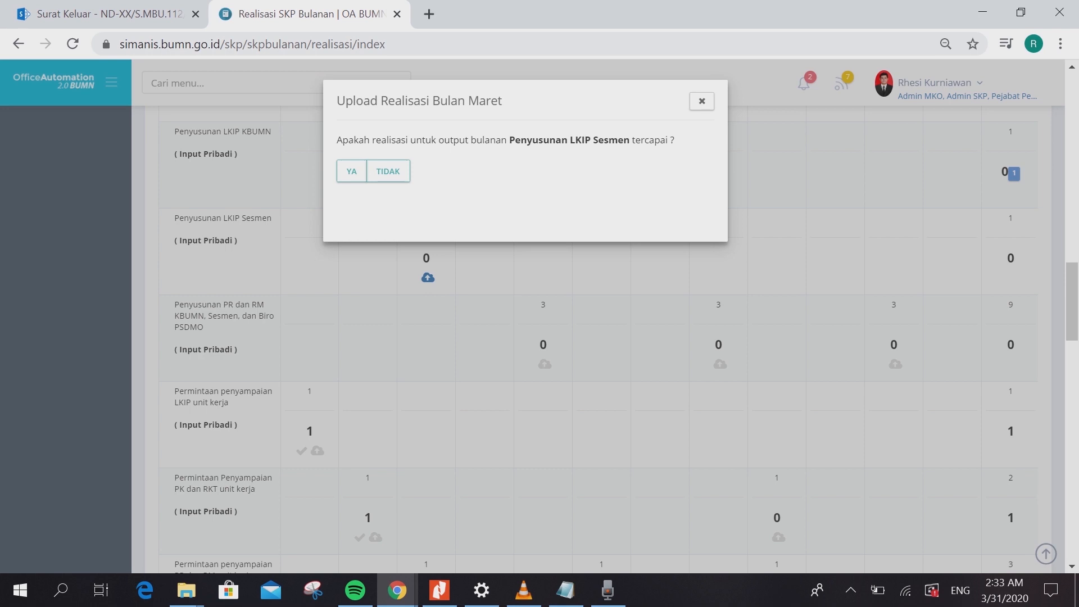
{"action": "left_click", "coordinate": [388, 171]}
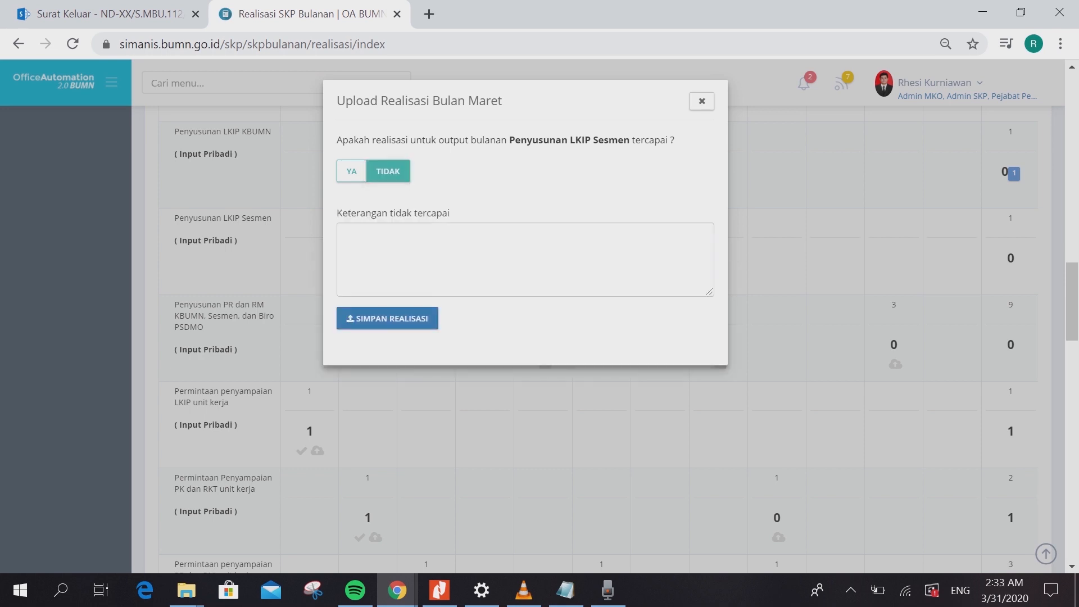
{"action": "left_click", "coordinate": [347, 234]}
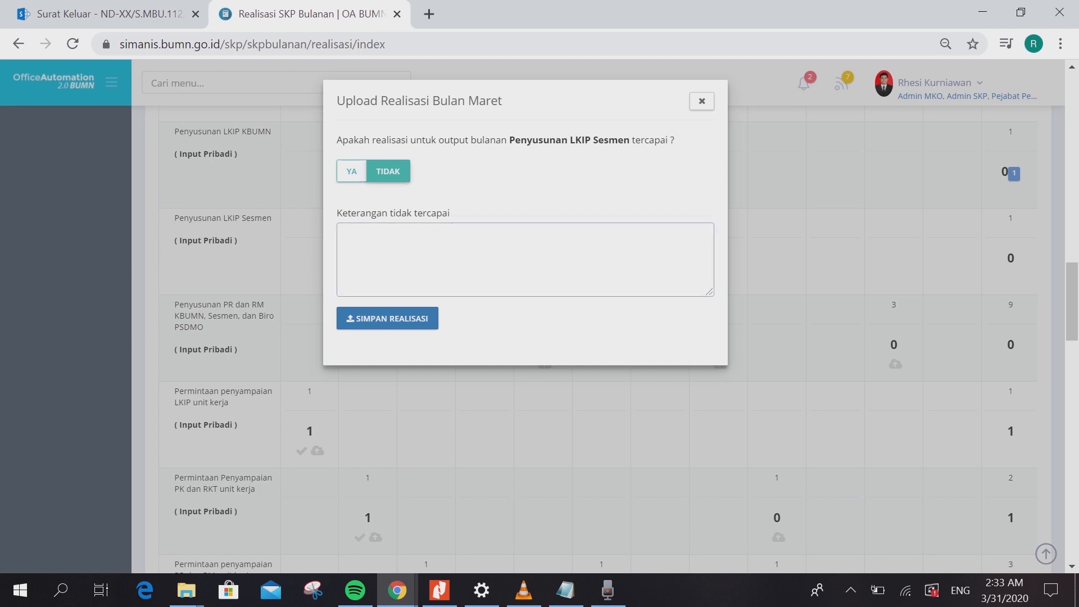
Step: Mark the Penyusunan LKIP Sesmen output as achieved (Ya) and attach LK SEKRETARIAT MENTERI BUMN.pdf as its realization file
{"action": "left_click", "coordinate": [352, 171]}
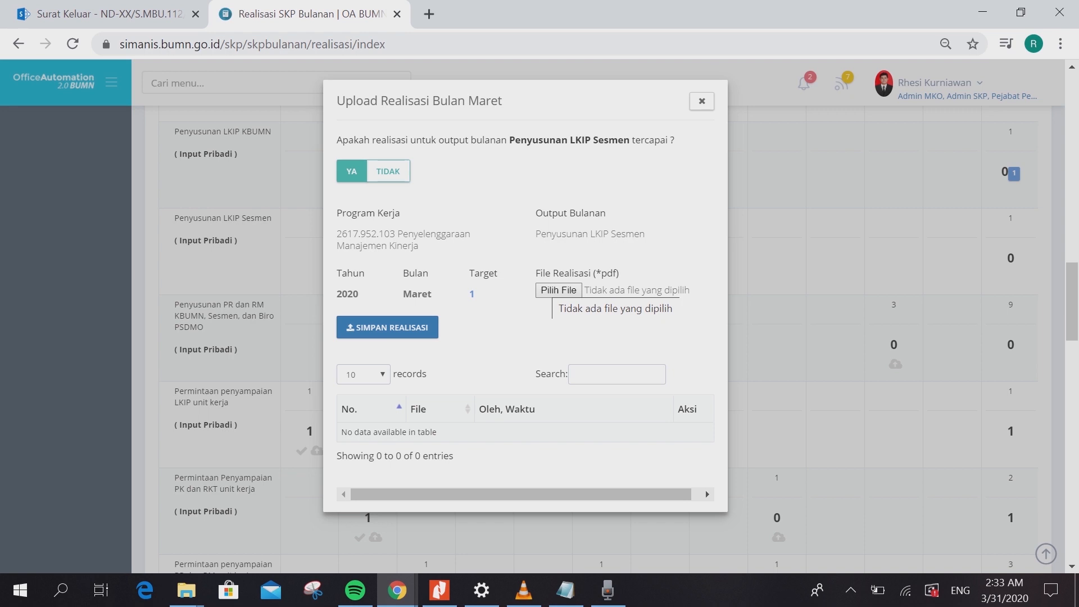
{"action": "left_click", "coordinate": [558, 290]}
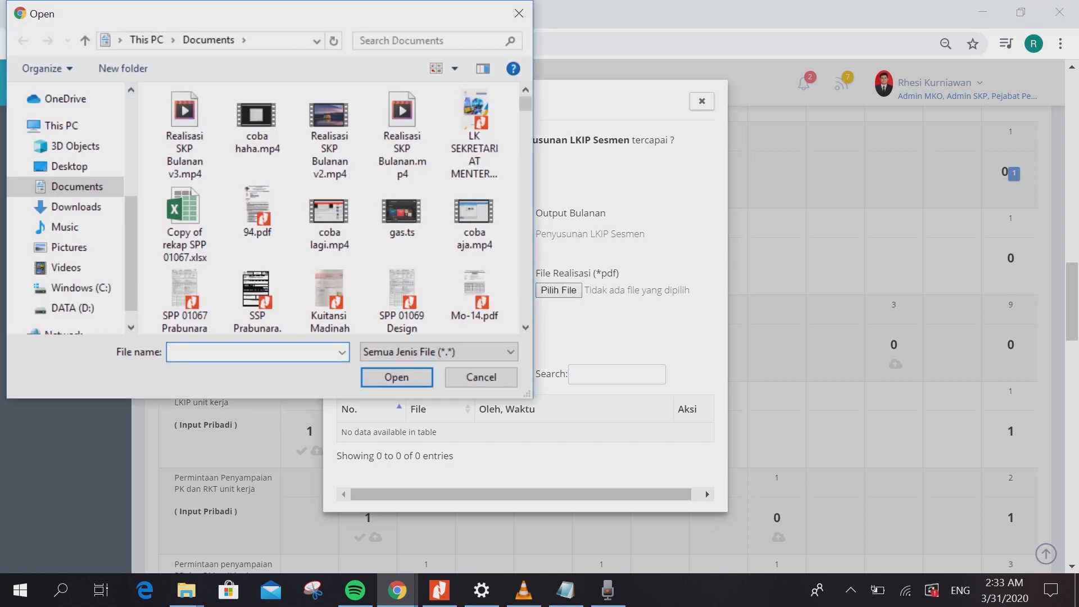
{"action": "scroll", "coordinate": [402, 141], "scroll_direction": "down", "scroll_amount": 1}
{"action": "scroll", "coordinate": [402, 130], "scroll_direction": "up", "scroll_amount": 1}
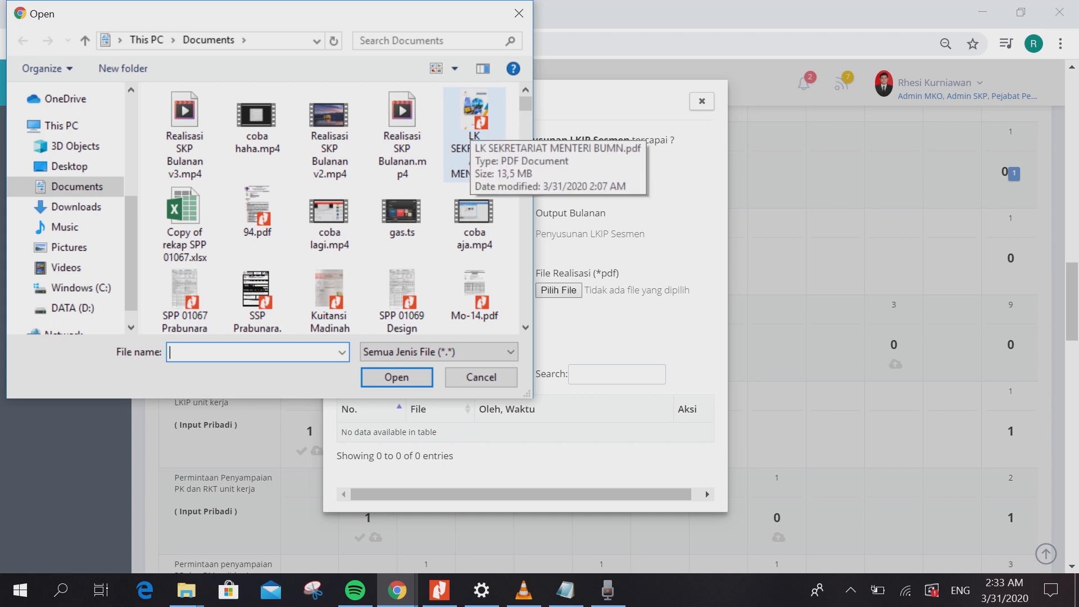
{"action": "double_click", "coordinate": [472, 121]}
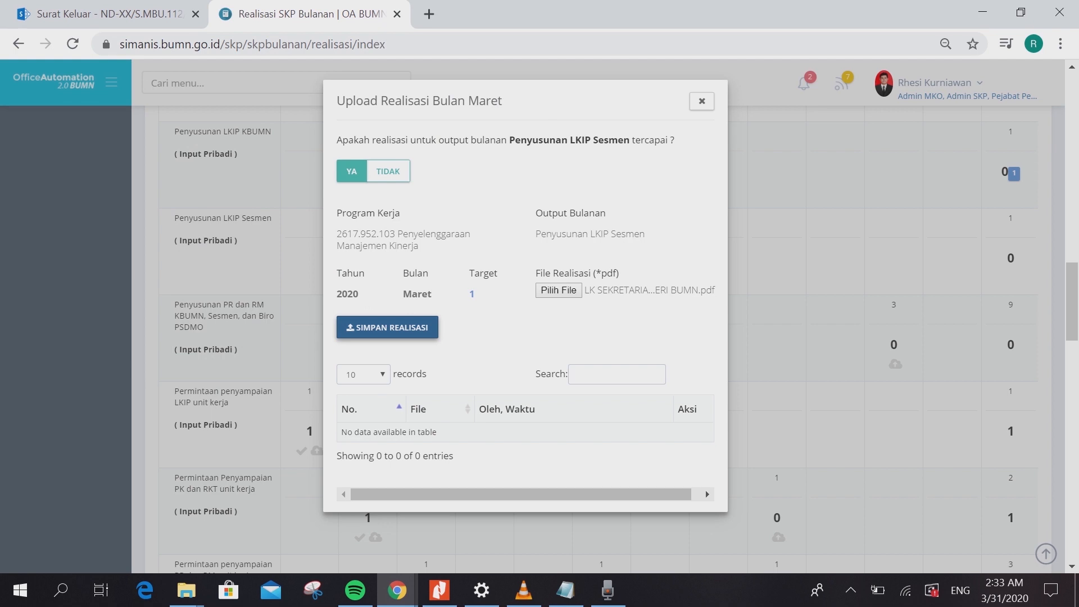
Step: Save the March realization for Penyusunan LKIP Sesmen, acknowledge the notification and close the upload dialog
{"action": "left_click", "coordinate": [388, 327]}
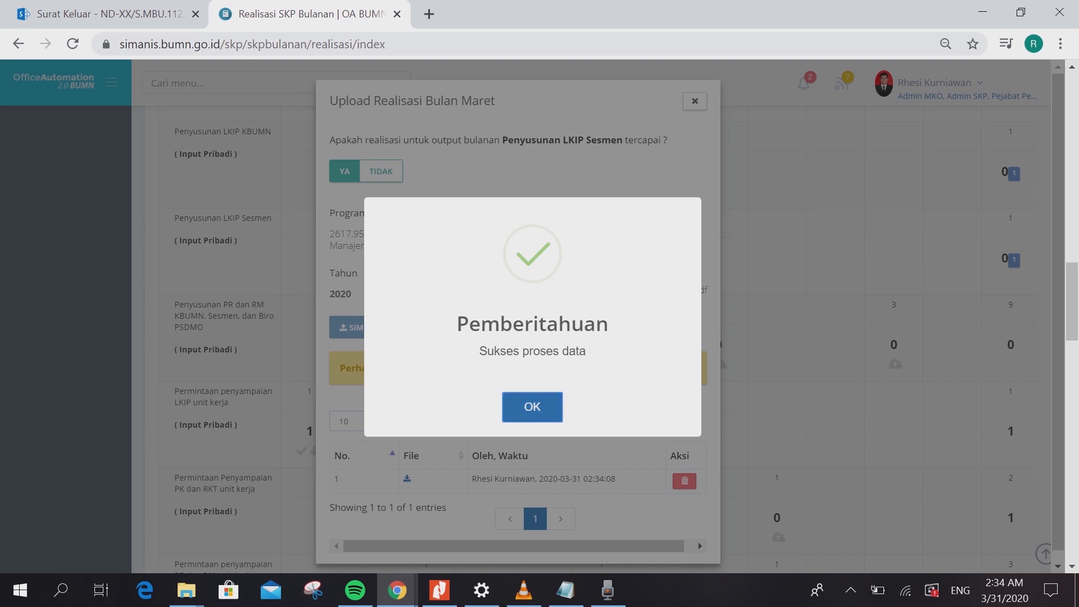
{"action": "left_click", "coordinate": [533, 407]}
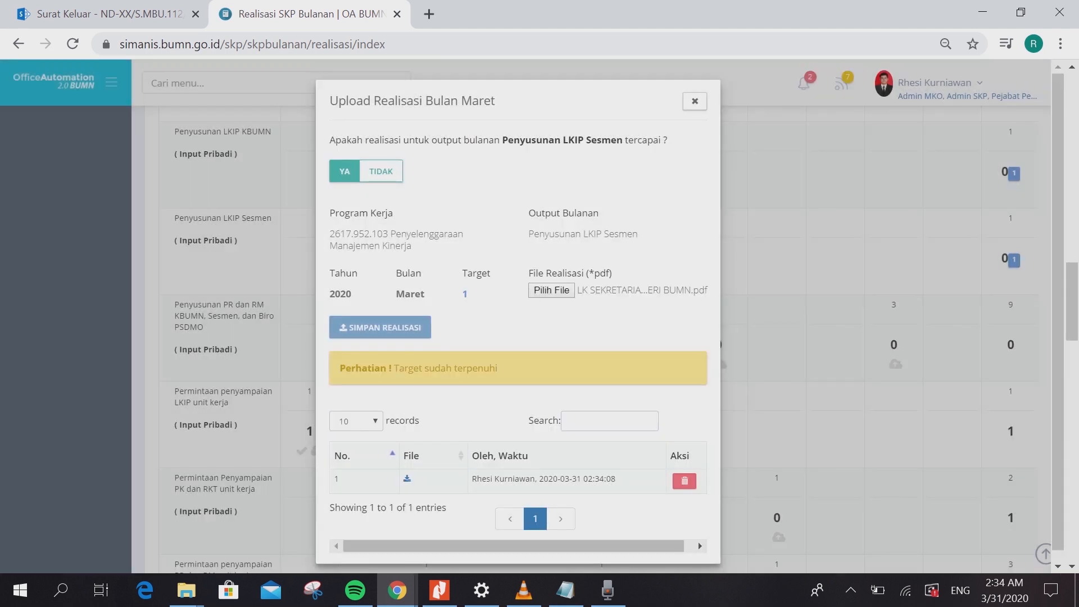
{"action": "left_click", "coordinate": [695, 101]}
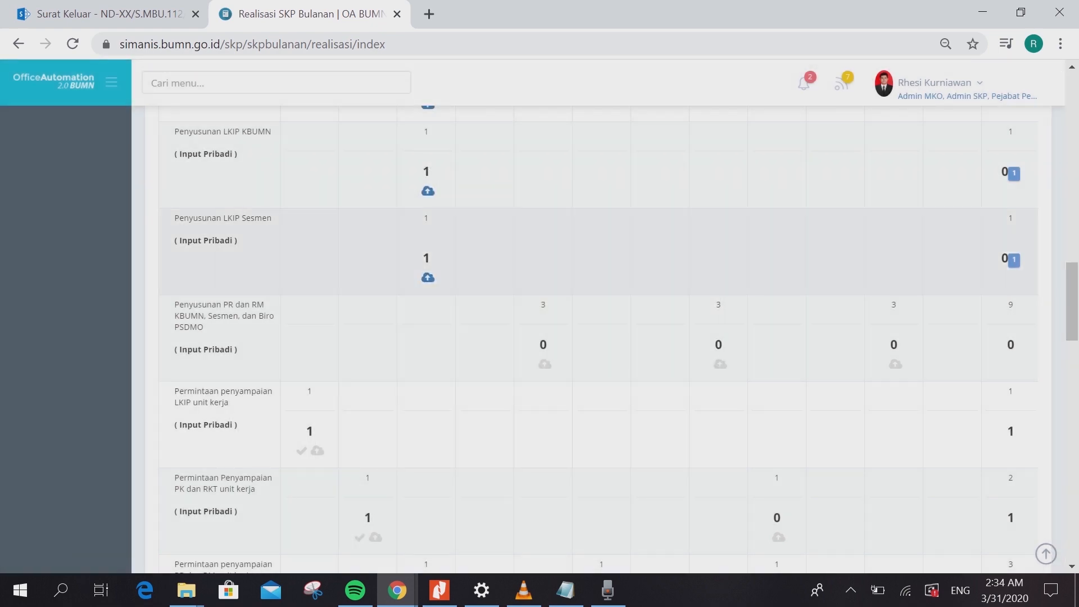
Step: Examine the color legend, the monthly realization and target totals, and the per-month message markers on the Realisasi SKP Bulanan page
{"action": "scroll", "coordinate": [598, 337], "scroll_direction": "up", "scroll_amount": 15}
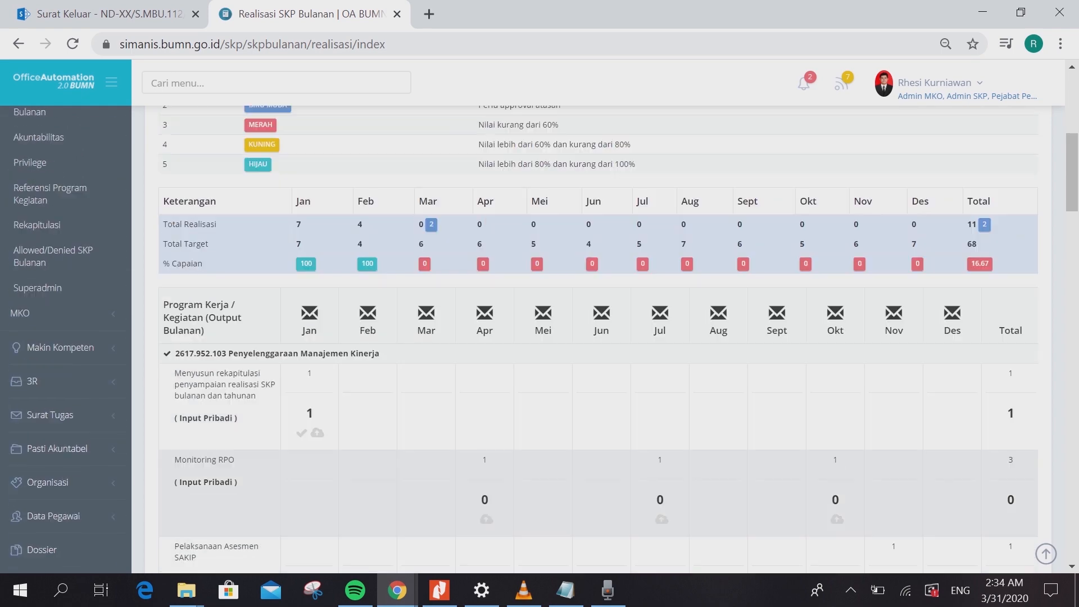
{"action": "scroll", "coordinate": [598, 337], "scroll_direction": "down", "scroll_amount": 3}
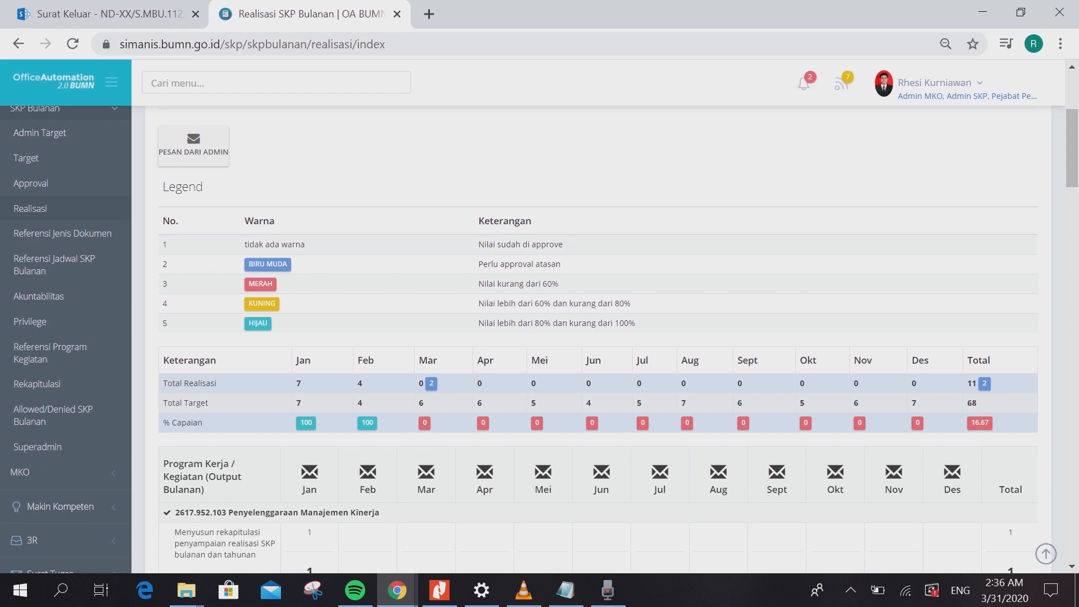
{"action": "scroll", "coordinate": [598, 337], "scroll_direction": "down", "scroll_amount": 2}
{"action": "scroll", "coordinate": [426, 402], "scroll_direction": "up", "scroll_amount": 1}
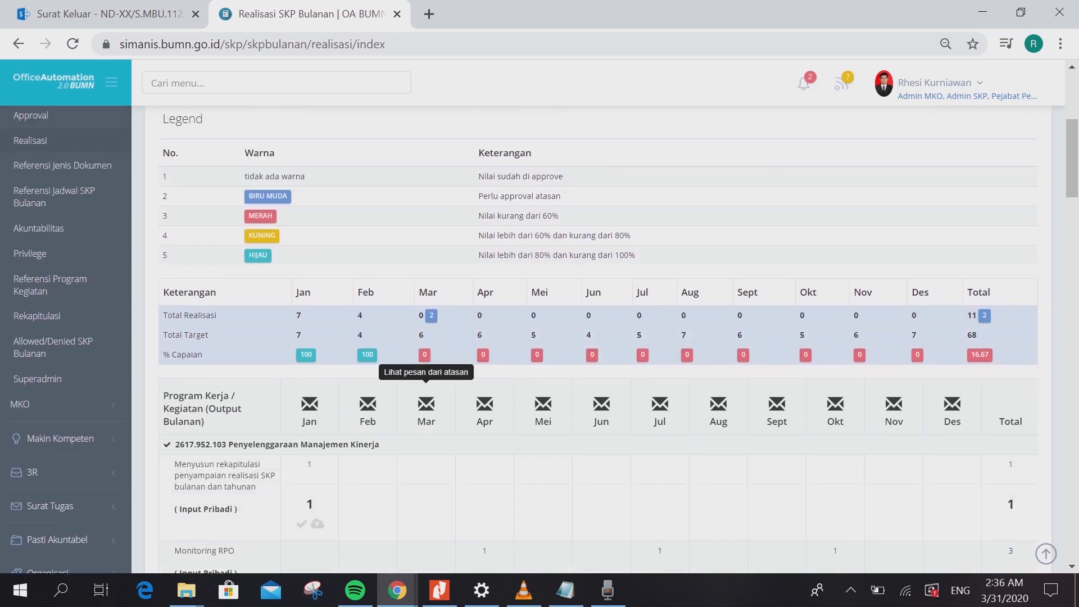
{"action": "scroll", "coordinate": [426, 402], "scroll_direction": "down", "scroll_amount": 10}
{"action": "scroll", "coordinate": [427, 402], "scroll_direction": "down", "scroll_amount": 1}
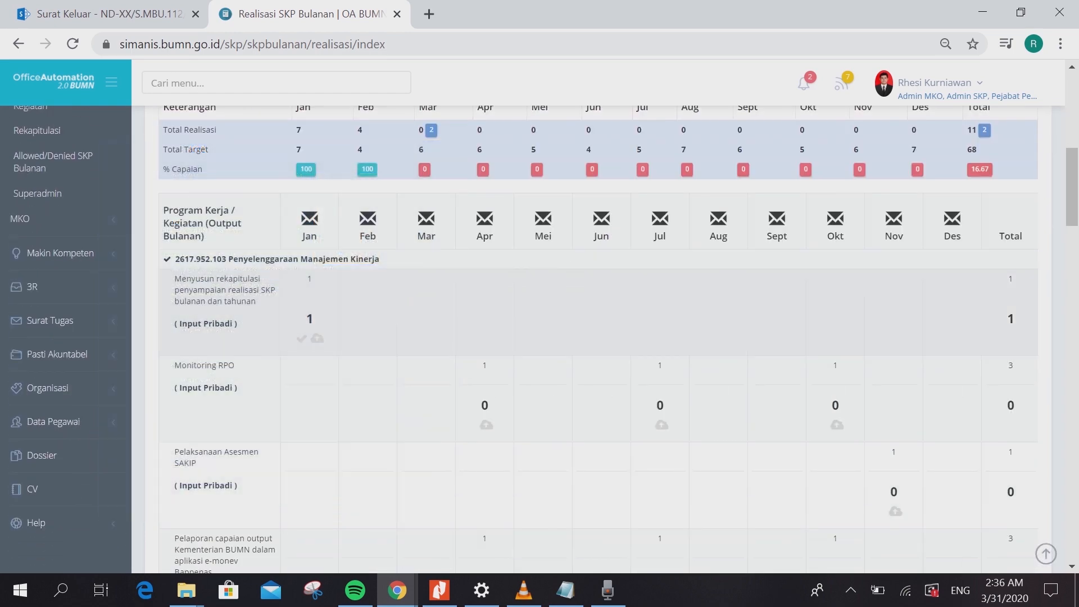
{"action": "scroll", "coordinate": [598, 337], "scroll_direction": "up", "scroll_amount": 2}
{"action": "scroll", "coordinate": [598, 337], "scroll_direction": "up", "scroll_amount": 2}
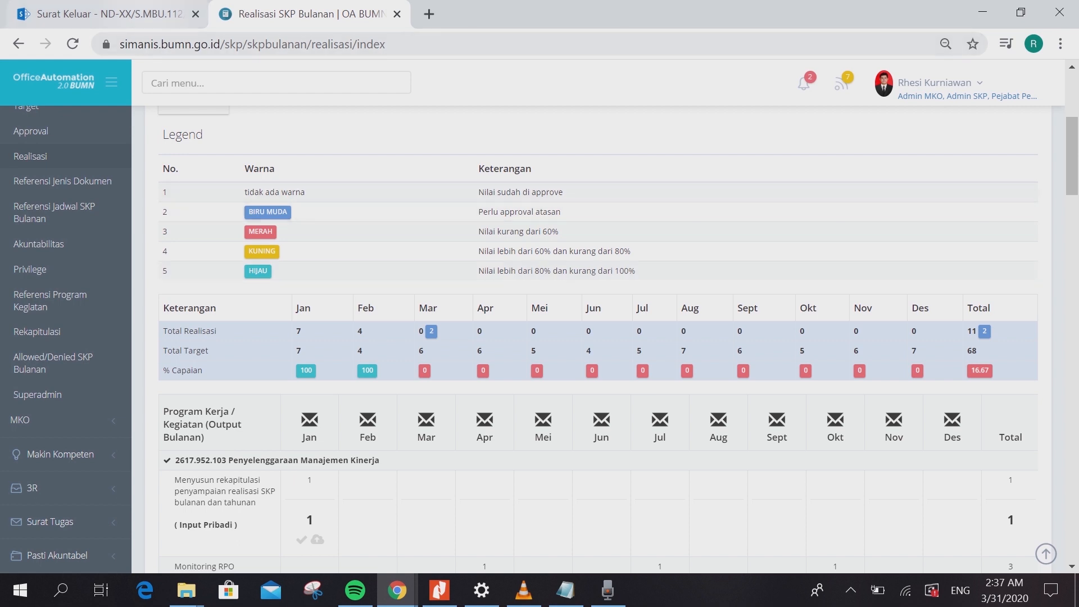
Step: Switch to the Surat Keluar form and review the registration fields of the Penyampaian Realisasi SKP Bulanan Nota Dinas
{"action": "left_click", "coordinate": [145, 14]}
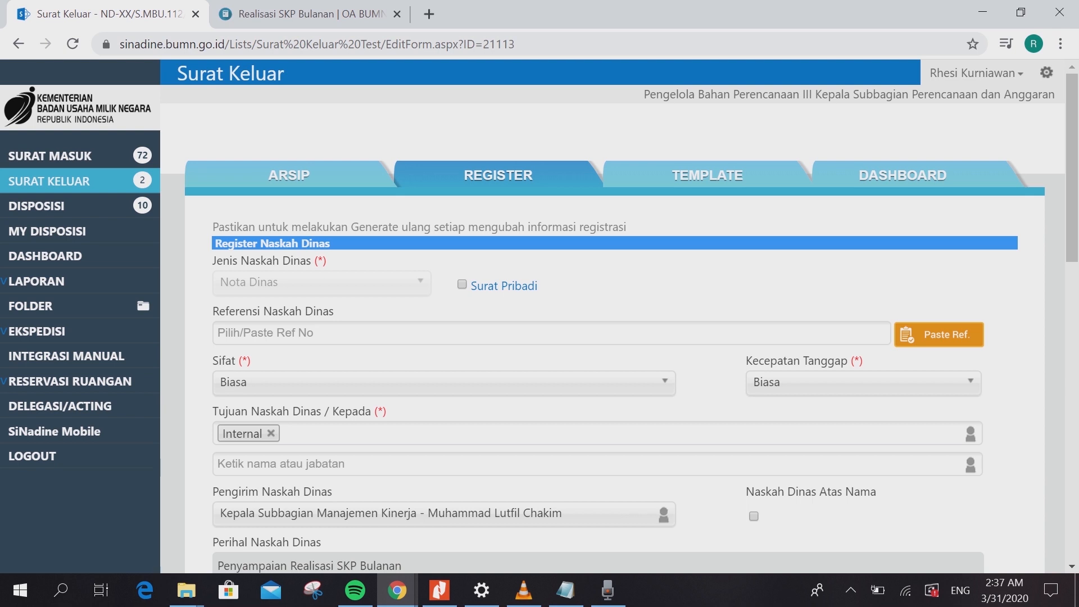
{"action": "scroll", "coordinate": [540, 315], "scroll_direction": "down", "scroll_amount": 2}
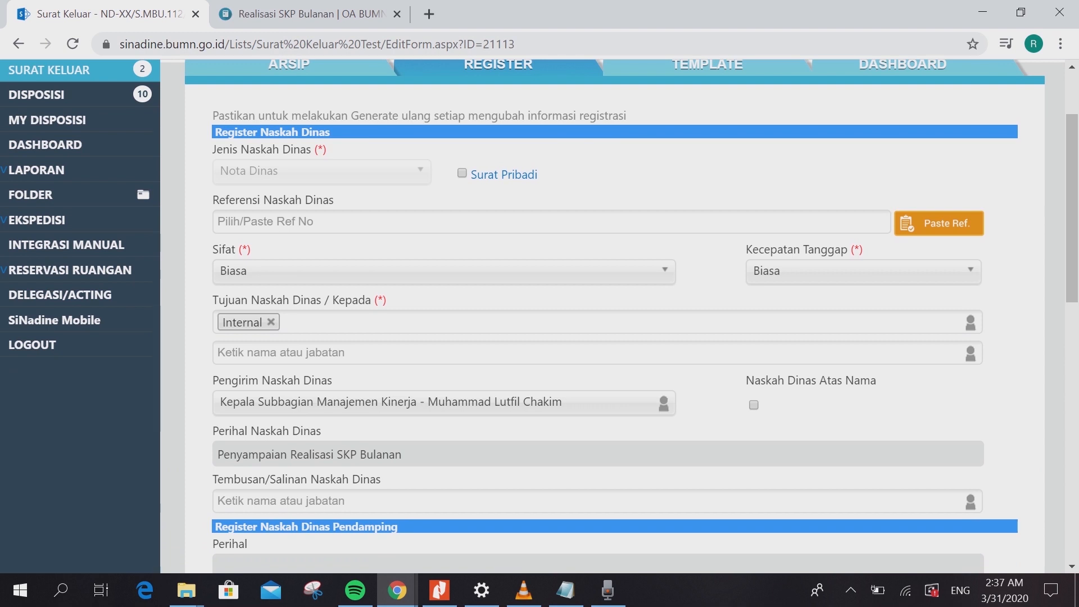
{"action": "scroll", "coordinate": [602, 315], "scroll_direction": "down", "scroll_amount": 6}
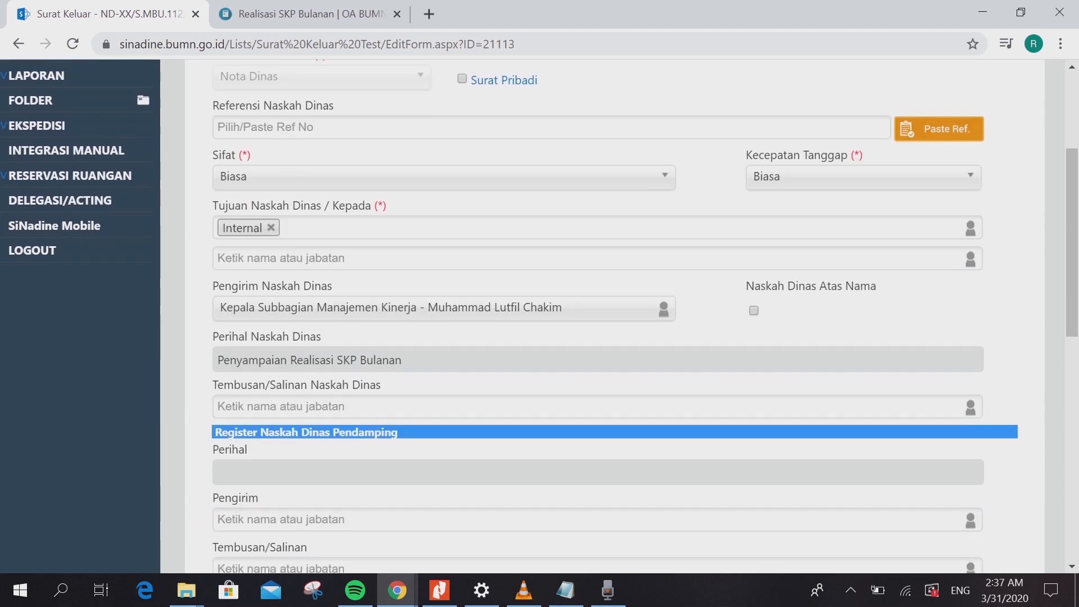
Step: Return to Realisasi SKP Bulanan, examine the March realization of each listed output, and check the date in the system calendar
{"action": "key", "text": "ctrl+Tab"}
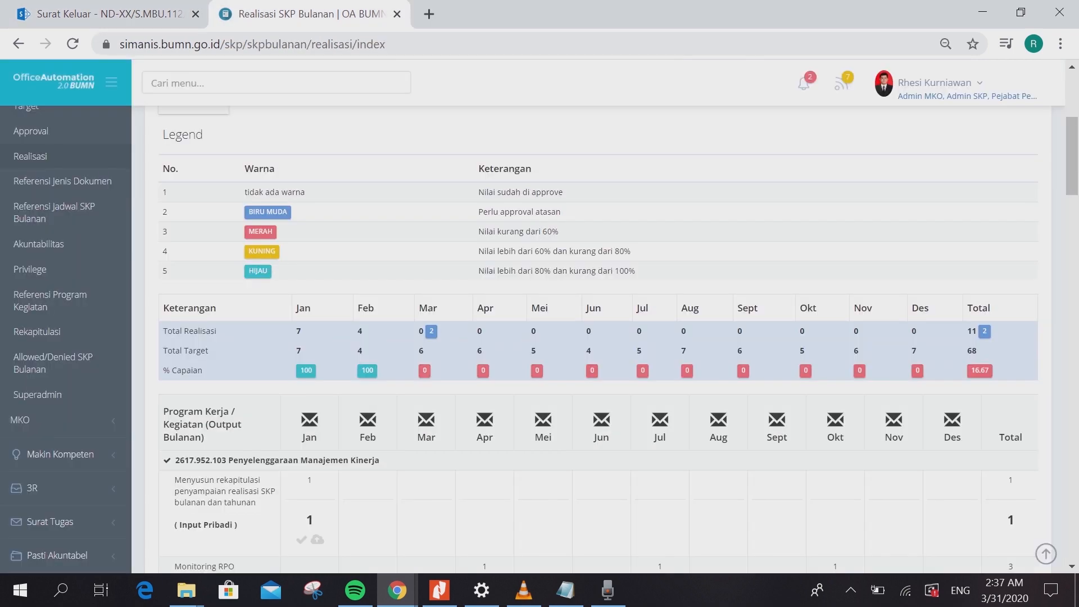
{"action": "scroll", "coordinate": [605, 339], "scroll_direction": "down", "scroll_amount": 5}
{"action": "scroll", "coordinate": [605, 339], "scroll_direction": "down", "scroll_amount": 3}
{"action": "scroll", "coordinate": [606, 339], "scroll_direction": "up", "scroll_amount": 1}
{"action": "scroll", "coordinate": [605, 339], "scroll_direction": "down", "scroll_amount": 6}
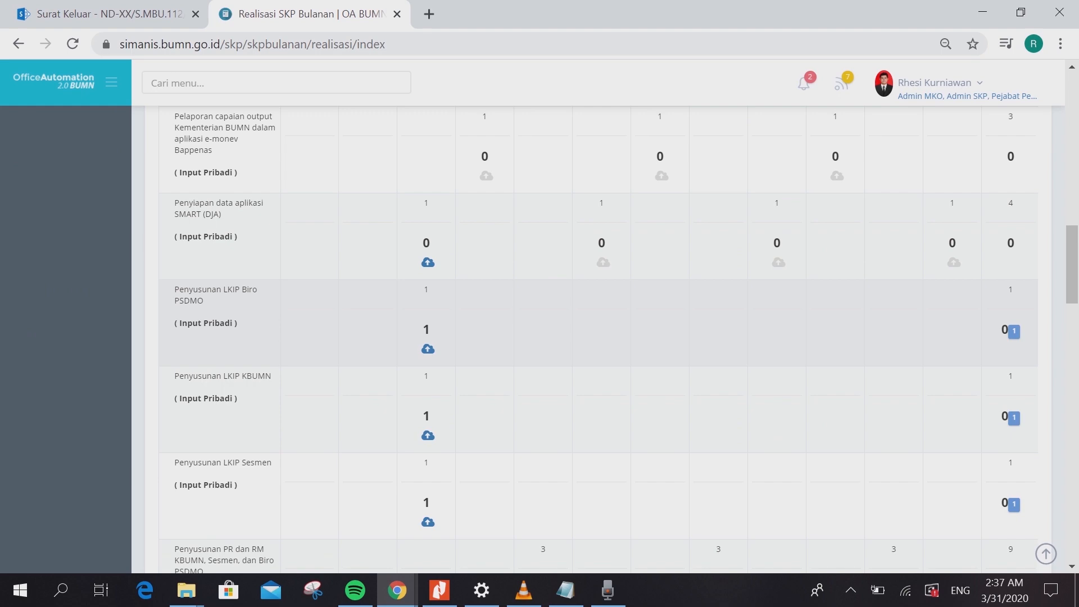
{"action": "scroll", "coordinate": [606, 339], "scroll_direction": "down", "scroll_amount": 6}
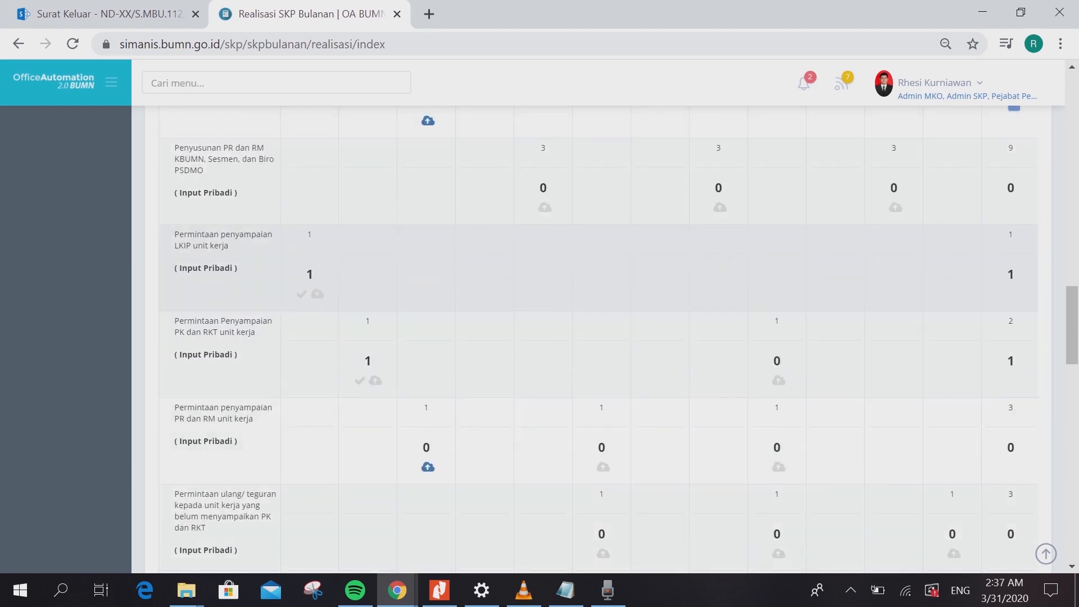
{"action": "scroll", "coordinate": [605, 339], "scroll_direction": "down", "scroll_amount": 2}
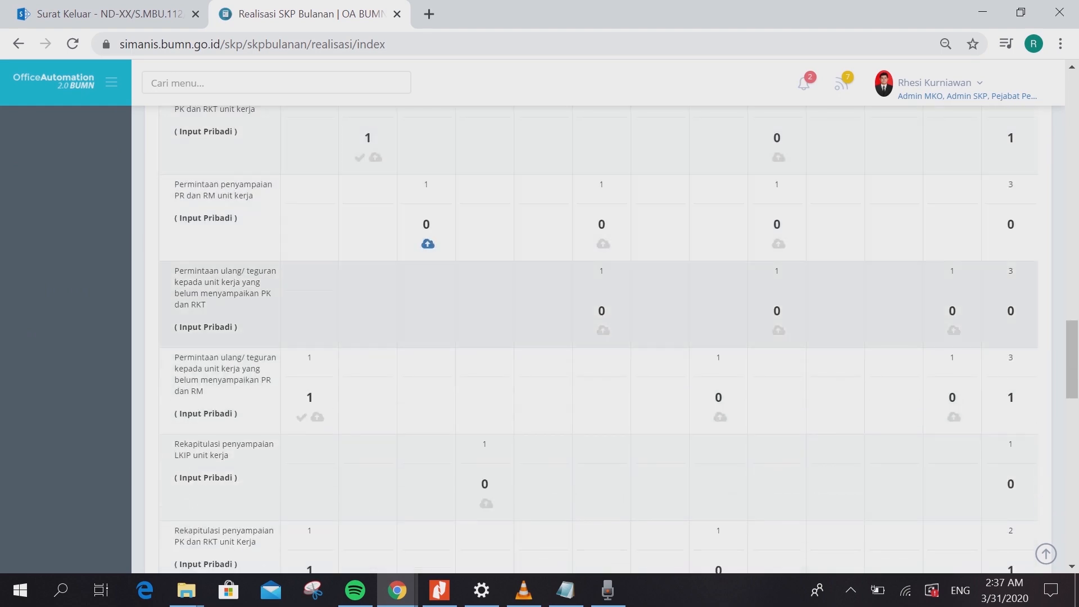
{"action": "scroll", "coordinate": [606, 339], "scroll_direction": "down", "scroll_amount": 2}
{"action": "scroll", "coordinate": [605, 339], "scroll_direction": "down", "scroll_amount": 5}
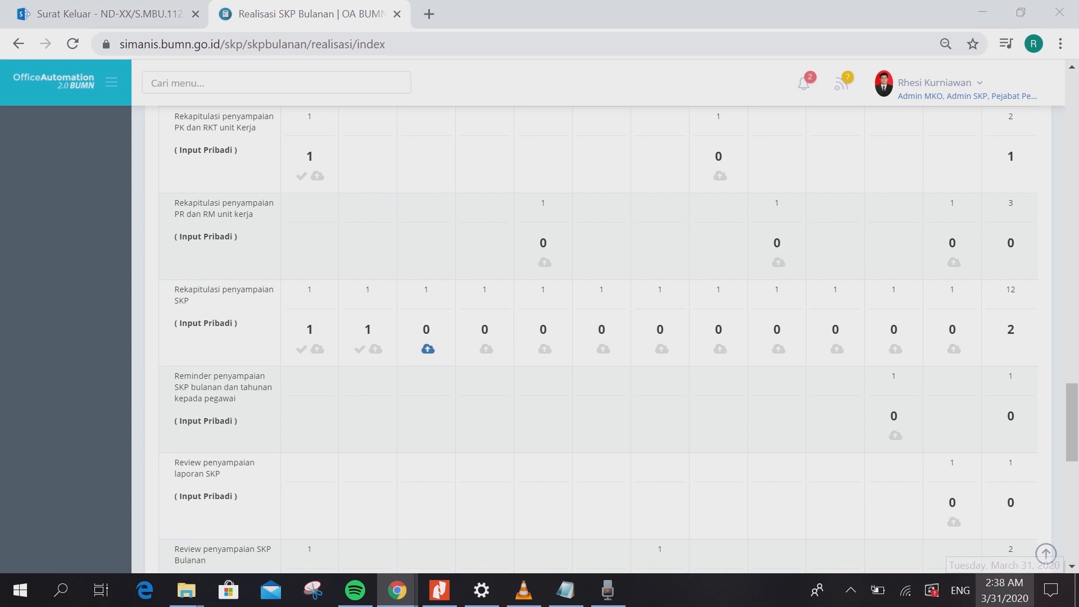
{"action": "left_click", "coordinate": [1004, 590]}
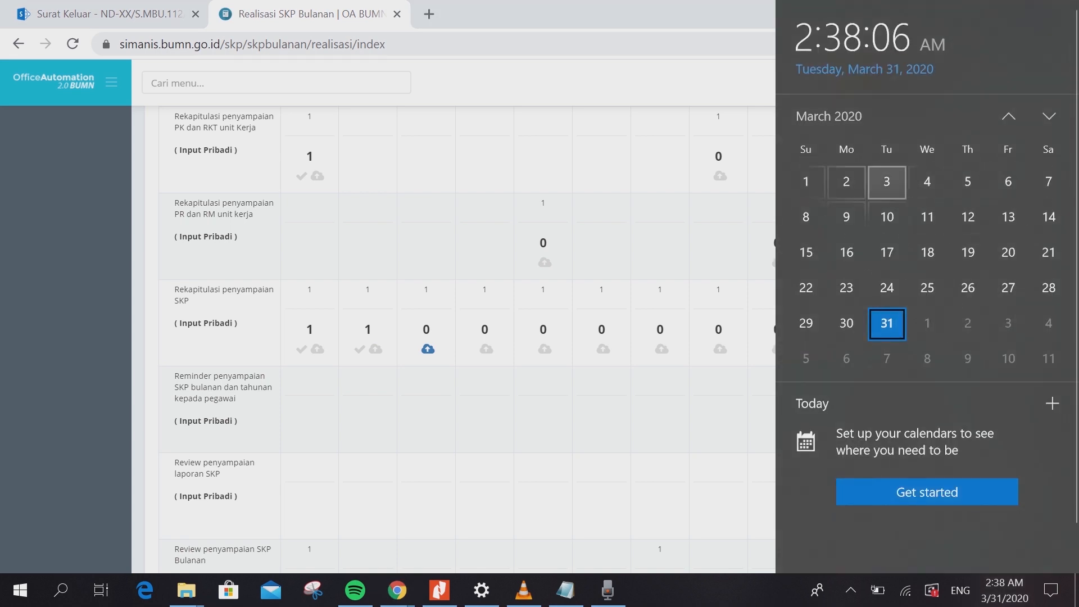
{"action": "key", "text": "Escape"}
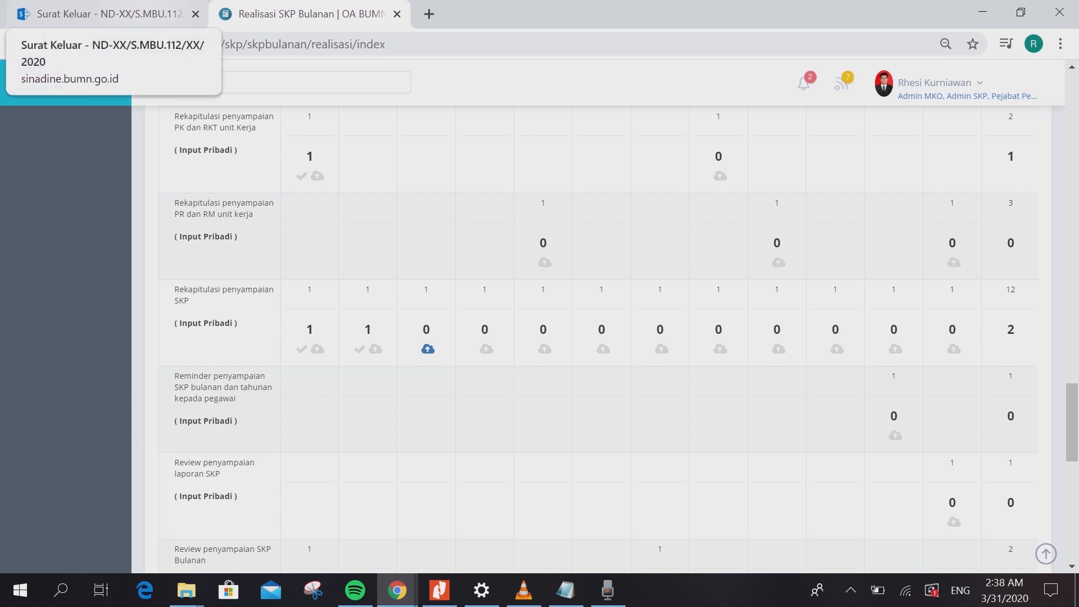
Step: In the Surat Keluar form, add the Kepala Biro Perencanaan, Sumber Daya Manusia dan Organisasi as the Nota Dinas recipient
{"action": "left_click", "coordinate": [107, 14]}
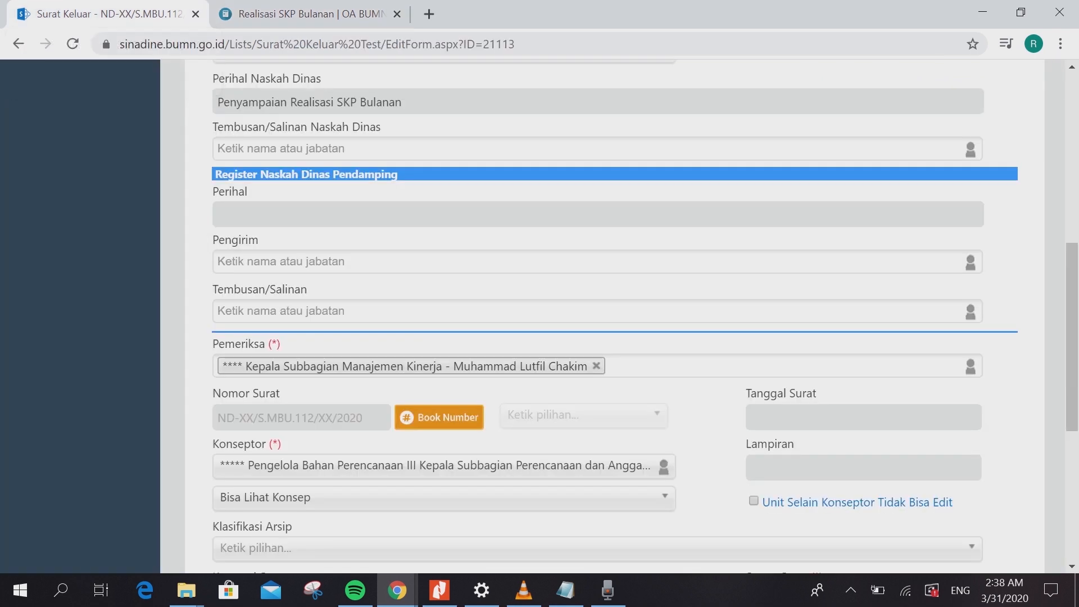
{"action": "scroll", "coordinate": [601, 314], "scroll_direction": "up", "scroll_amount": 4}
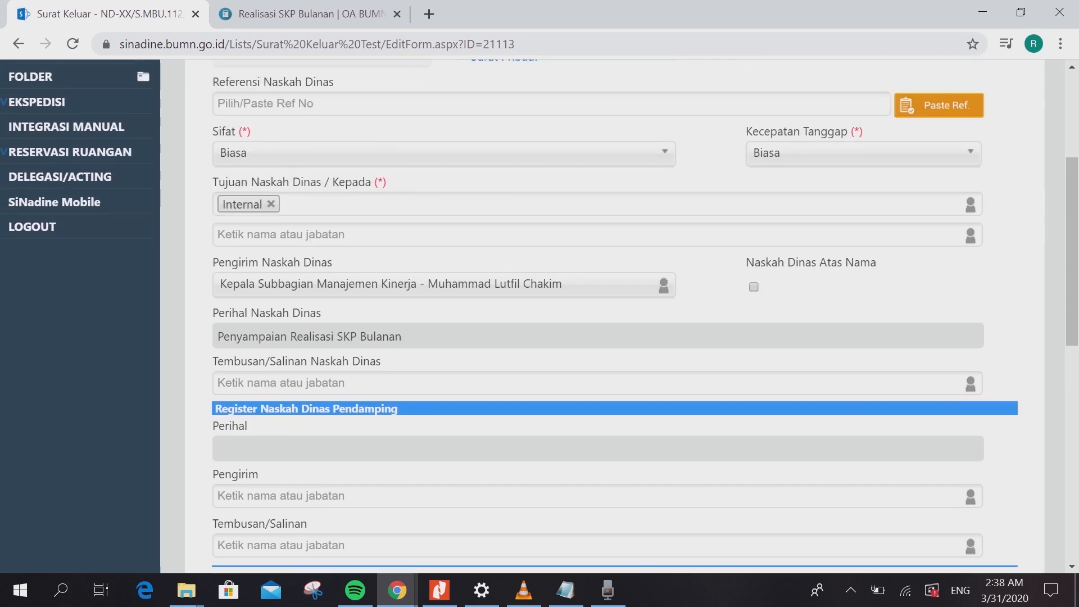
{"action": "scroll", "coordinate": [602, 315], "scroll_direction": "up", "scroll_amount": 4}
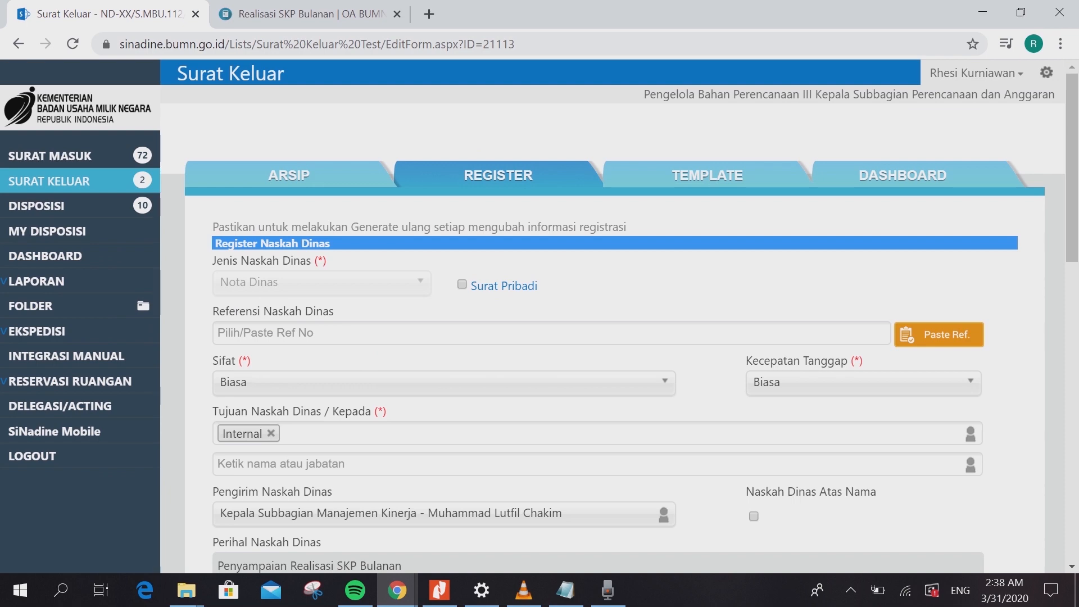
{"action": "scroll", "coordinate": [602, 315], "scroll_direction": "down", "scroll_amount": 4}
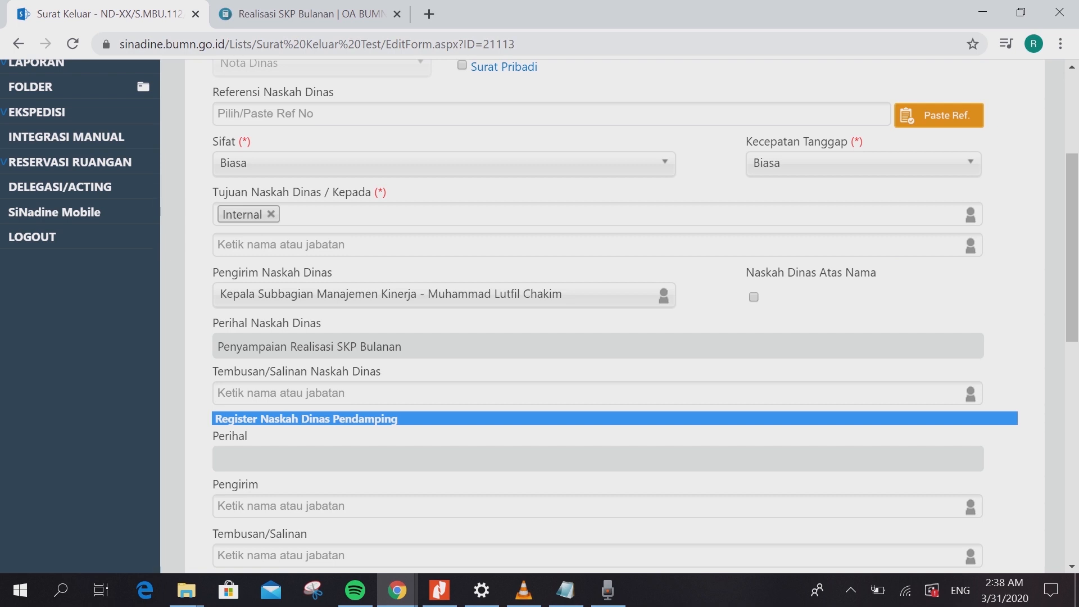
{"action": "left_click", "coordinate": [360, 245]}
{"action": "type", "text": "endra"}
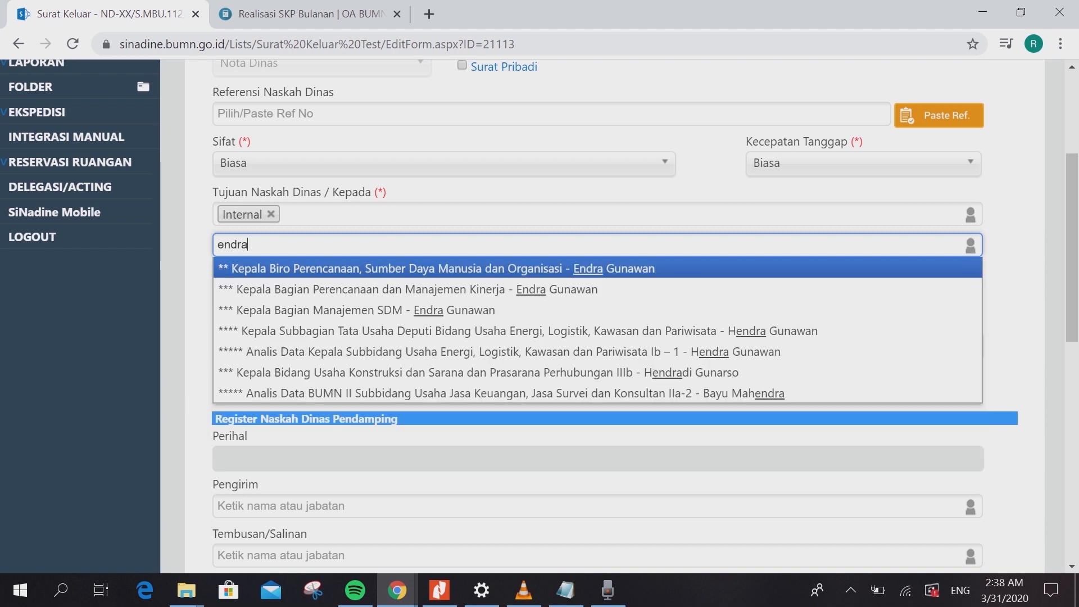
{"action": "key", "text": "Return"}
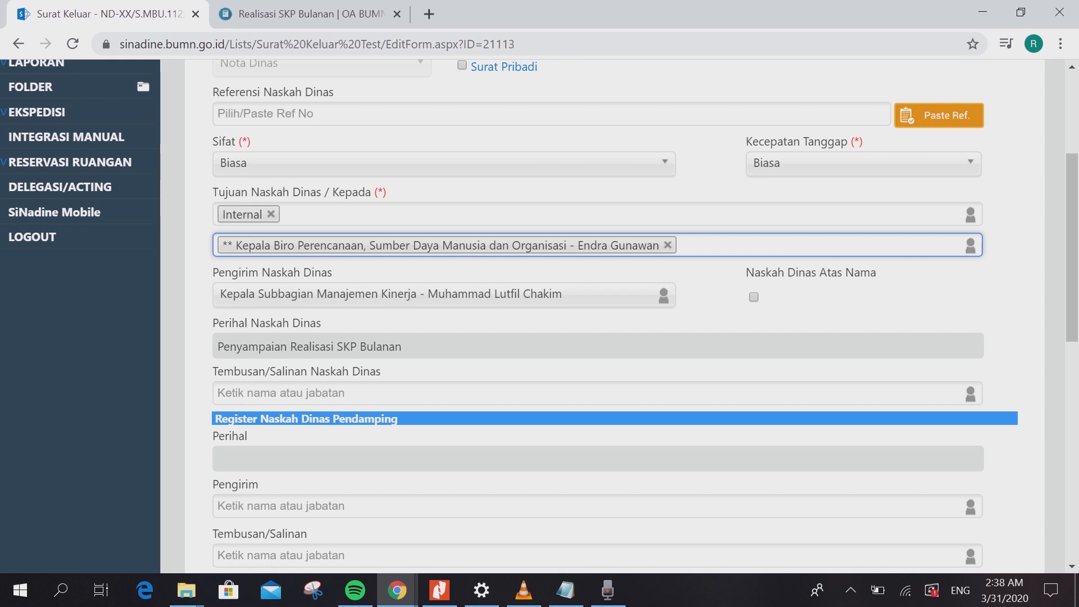
Step: Book a letter number (Nomor Surat) for the Nota Dinas
{"action": "scroll", "coordinate": [599, 316], "scroll_direction": "up", "scroll_amount": 1}
{"action": "scroll", "coordinate": [598, 316], "scroll_direction": "down", "scroll_amount": 2}
{"action": "scroll", "coordinate": [598, 316], "scroll_direction": "down", "scroll_amount": 5}
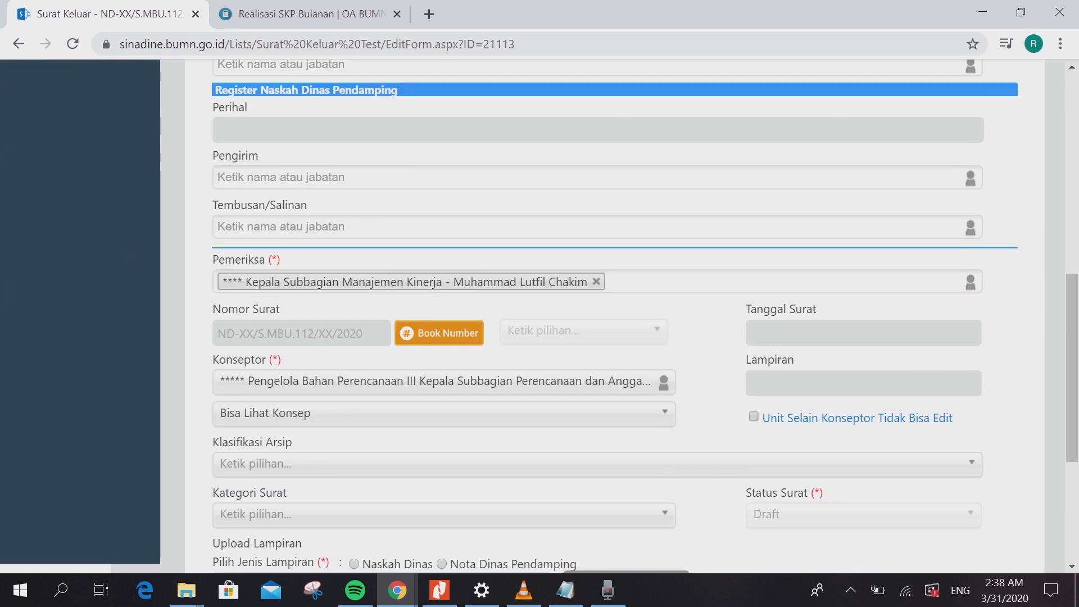
{"action": "left_click", "coordinate": [439, 333]}
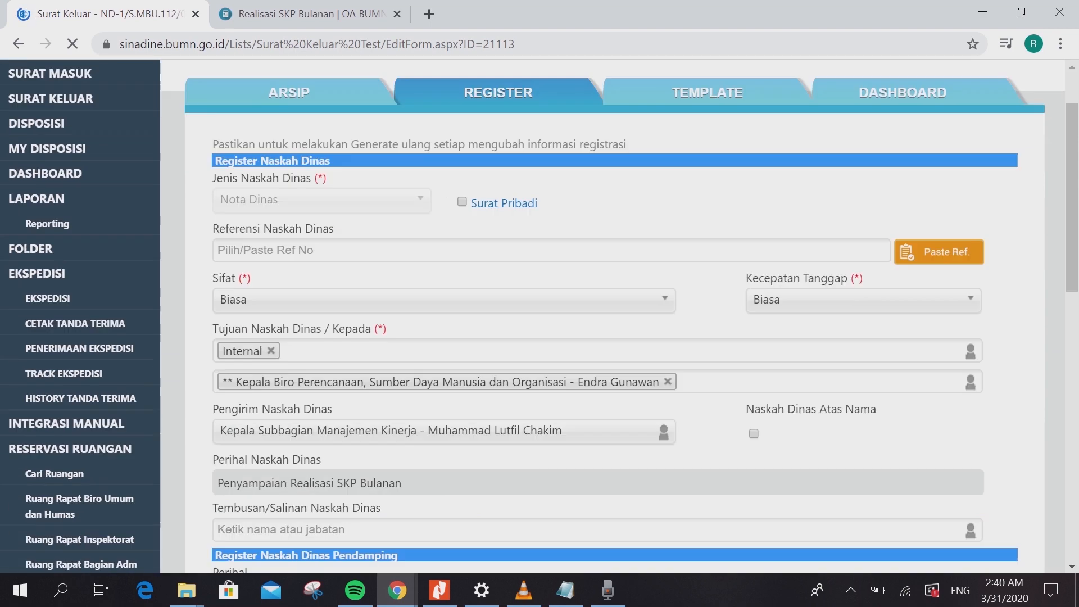
Step: Examine the Nota Dinas registration form, including its number and date, attachment upload, comment field, send options, document link and approval history
{"action": "scroll", "coordinate": [598, 316], "scroll_direction": "up", "scroll_amount": 2}
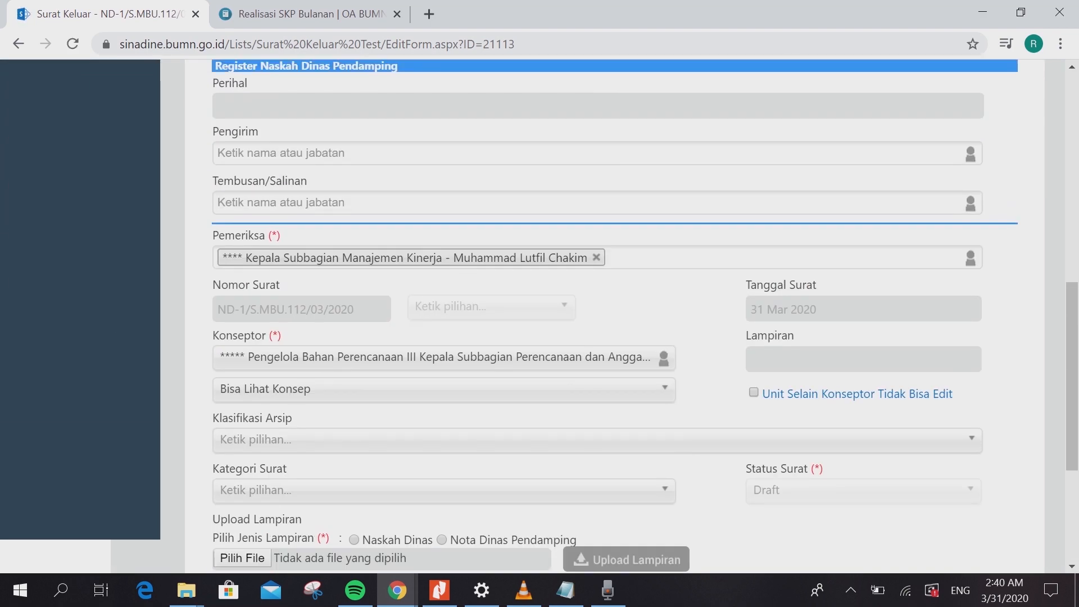
{"action": "scroll", "coordinate": [598, 316], "scroll_direction": "down", "scroll_amount": 4}
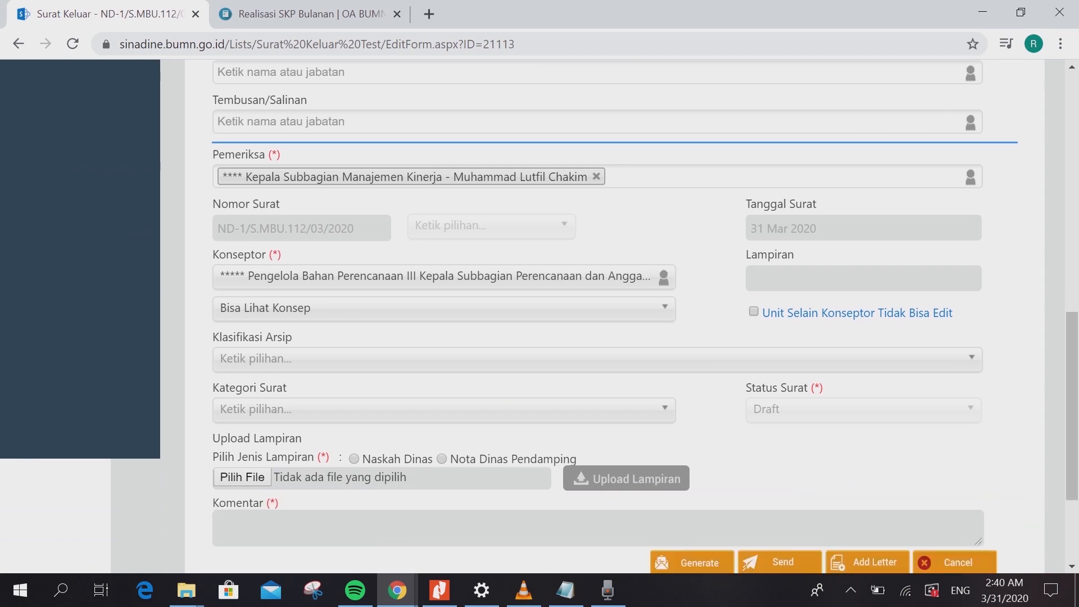
{"action": "scroll", "coordinate": [599, 316], "scroll_direction": "up", "scroll_amount": 2}
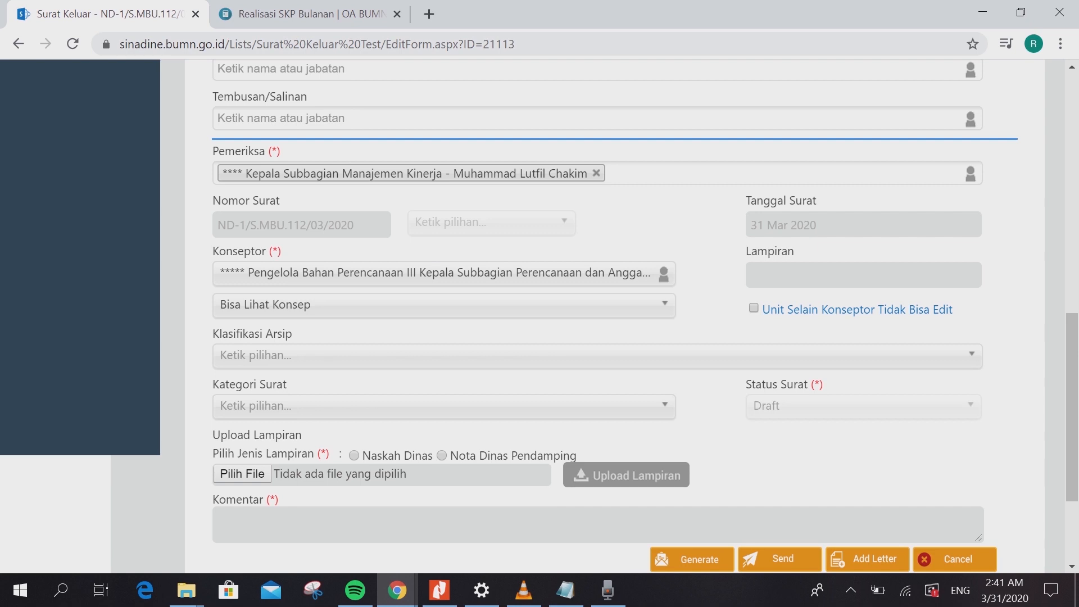
{"action": "scroll", "coordinate": [598, 314], "scroll_direction": "up", "scroll_amount": 2}
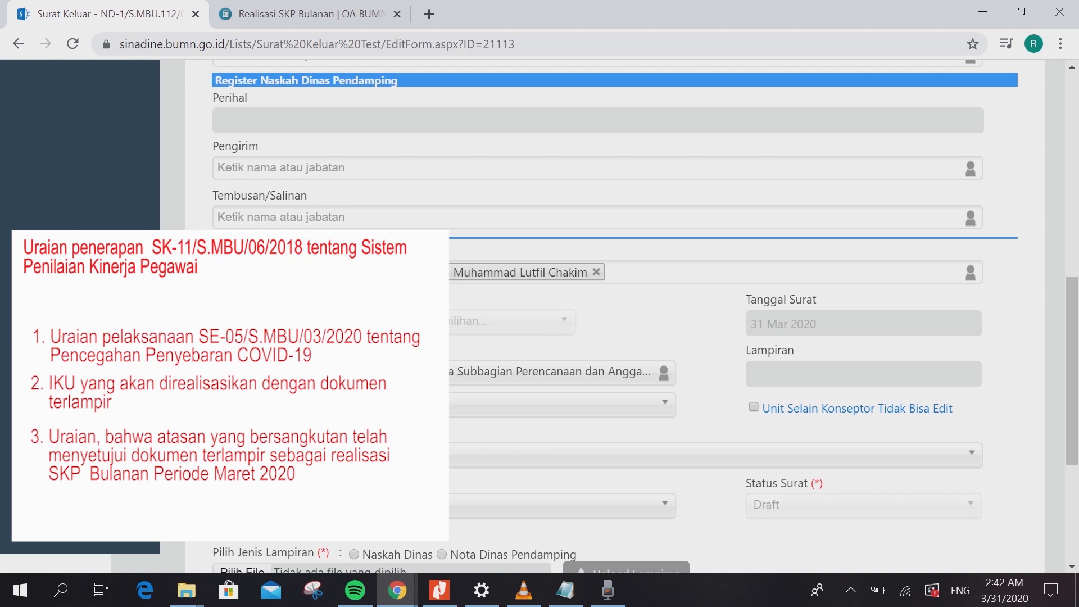
{"action": "scroll", "coordinate": [731, 337], "scroll_direction": "down", "scroll_amount": 3}
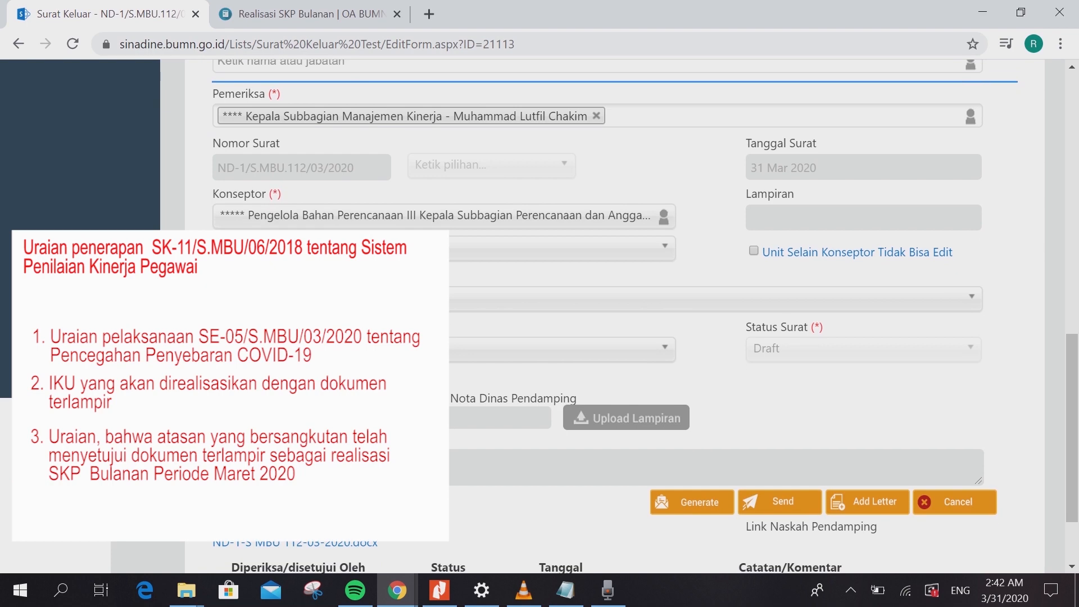
{"action": "scroll", "coordinate": [731, 337], "scroll_direction": "down", "scroll_amount": 2}
{"action": "scroll", "coordinate": [731, 337], "scroll_direction": "up", "scroll_amount": 1}
{"action": "scroll", "coordinate": [618, 315], "scroll_direction": "down", "scroll_amount": 5}
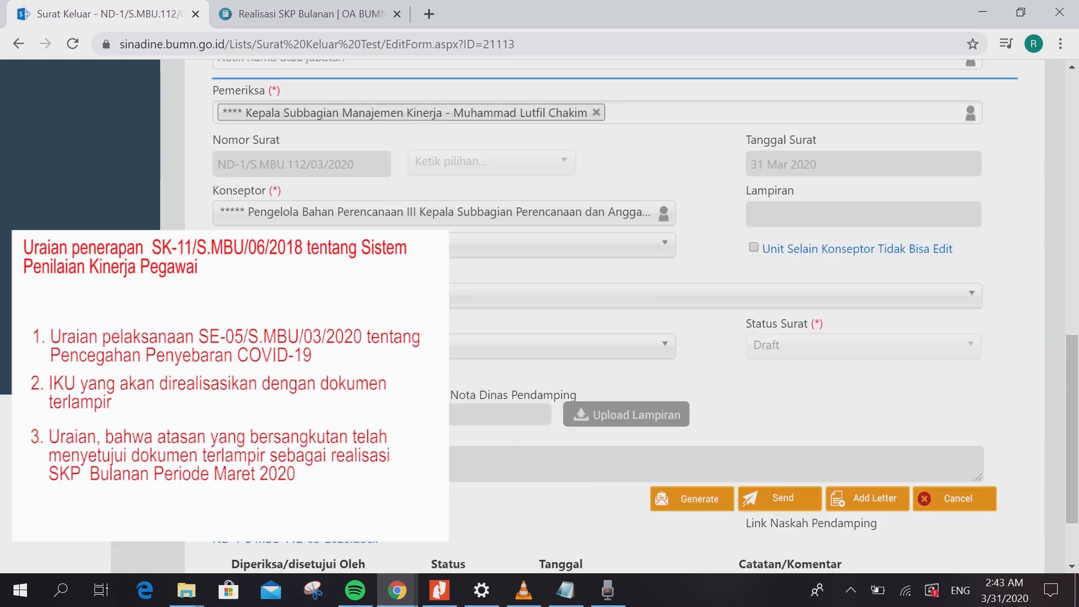
{"action": "scroll", "coordinate": [618, 315], "scroll_direction": "up", "scroll_amount": 5}
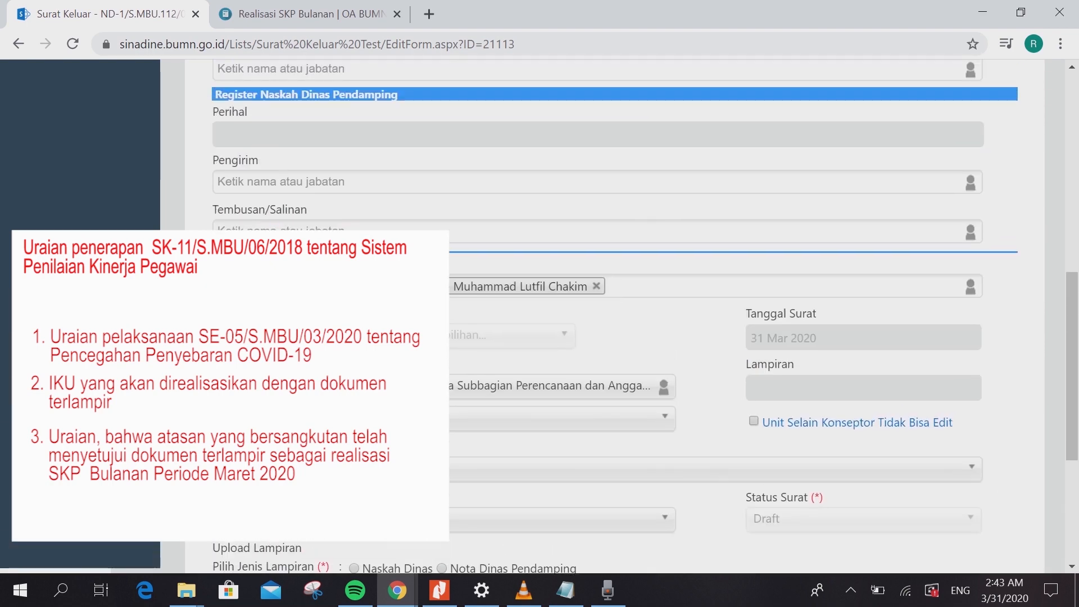
{"action": "scroll", "coordinate": [619, 315], "scroll_direction": "down", "scroll_amount": 5}
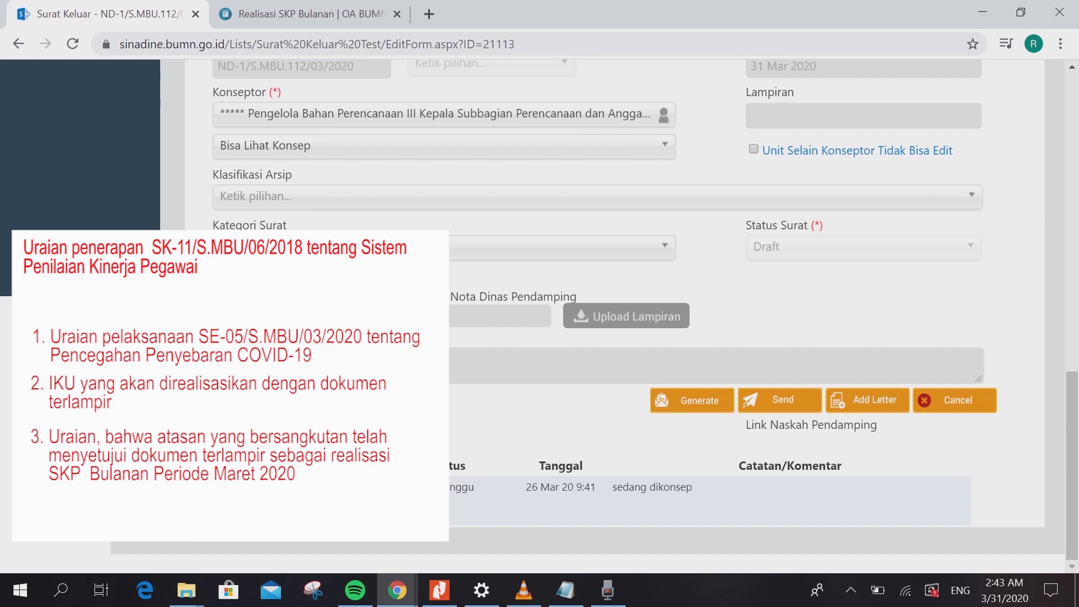
{"action": "scroll", "coordinate": [618, 315], "scroll_direction": "up", "scroll_amount": 10}
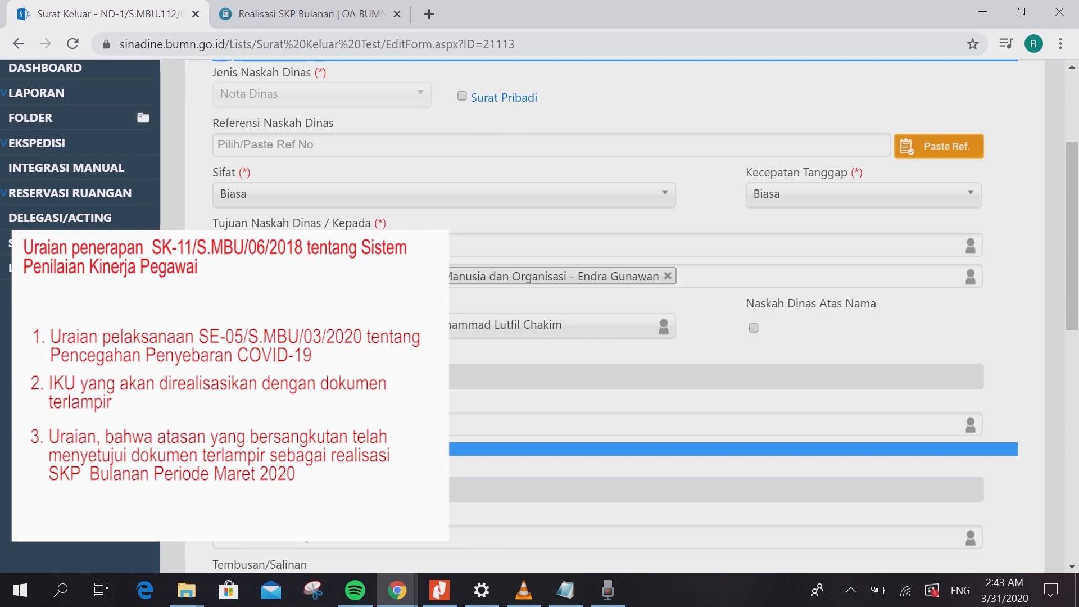
{"action": "scroll", "coordinate": [618, 315], "scroll_direction": "down", "scroll_amount": 10}
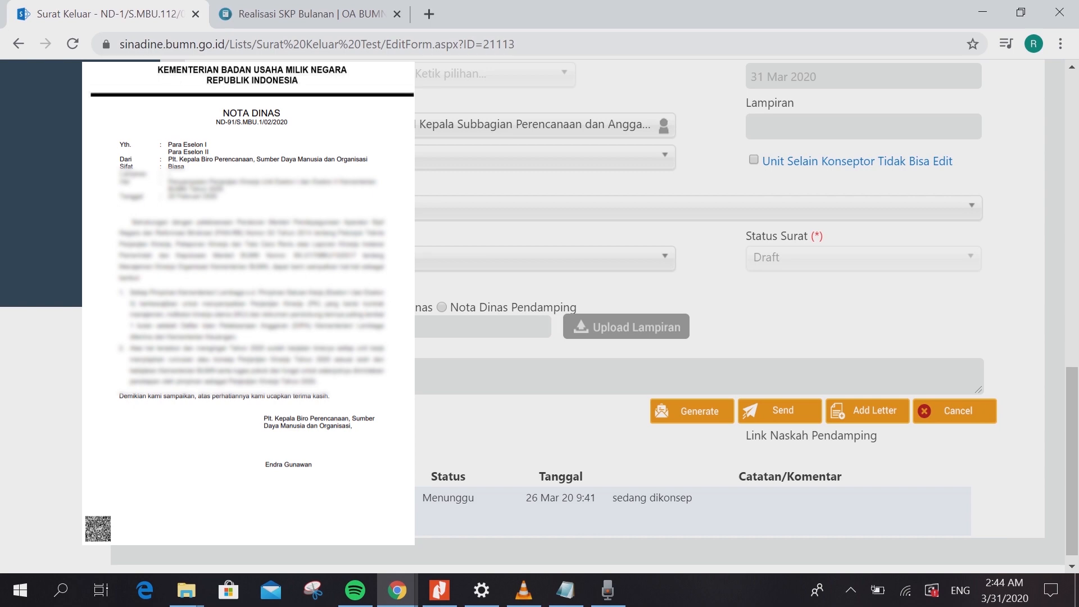
{"action": "scroll", "coordinate": [613, 316], "scroll_direction": "up", "scroll_amount": 12}
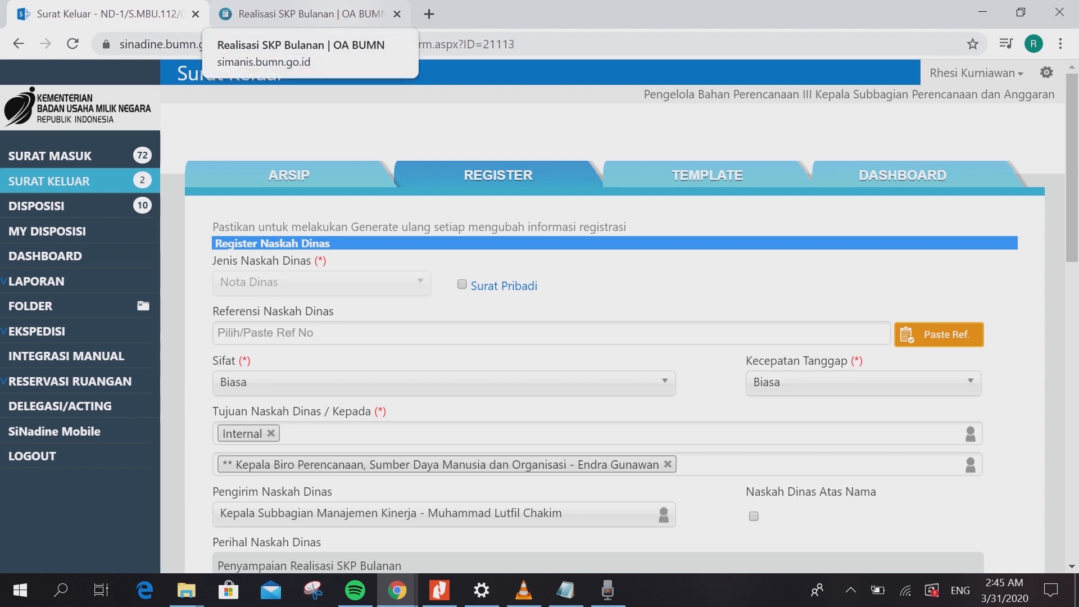
Step: Go back to the Realisasi SKP Bulanan page and review the outputs from the lower rows up to Penyelenggaraan Manajemen Kinerja
{"action": "left_click", "coordinate": [310, 14]}
{"action": "scroll", "coordinate": [428, 236], "scroll_direction": "up", "scroll_amount": 5}
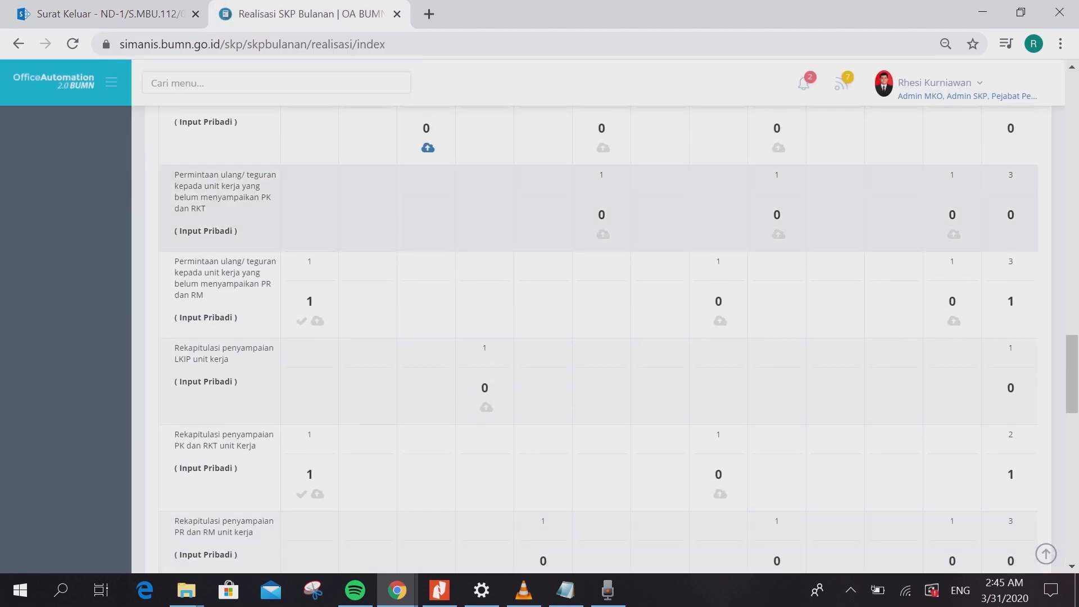
{"action": "scroll", "coordinate": [618, 337], "scroll_direction": "up", "scroll_amount": 6}
{"action": "scroll", "coordinate": [599, 337], "scroll_direction": "up", "scroll_amount": 8}
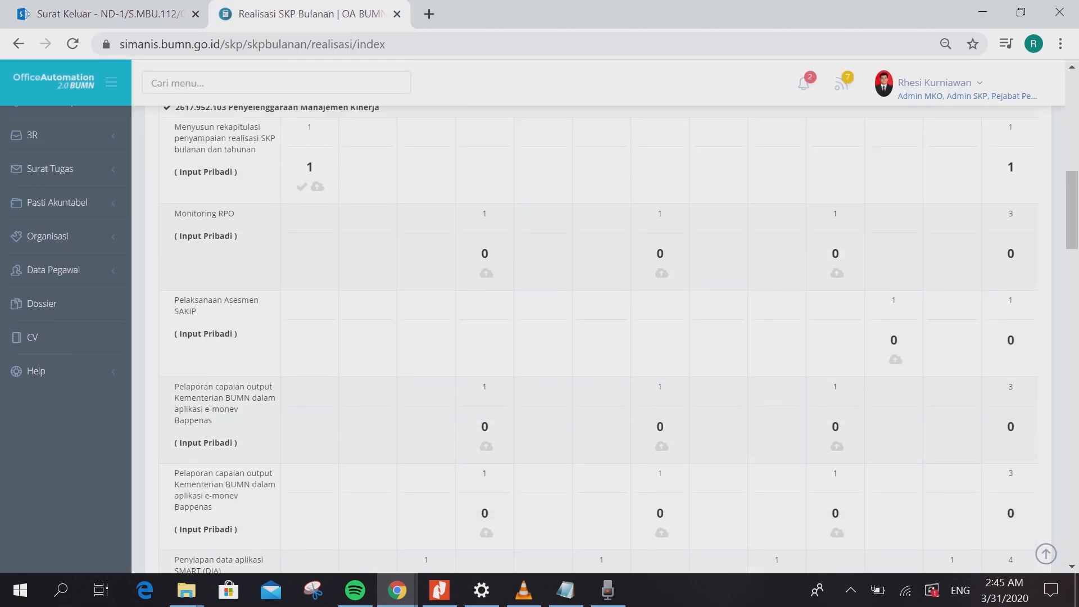